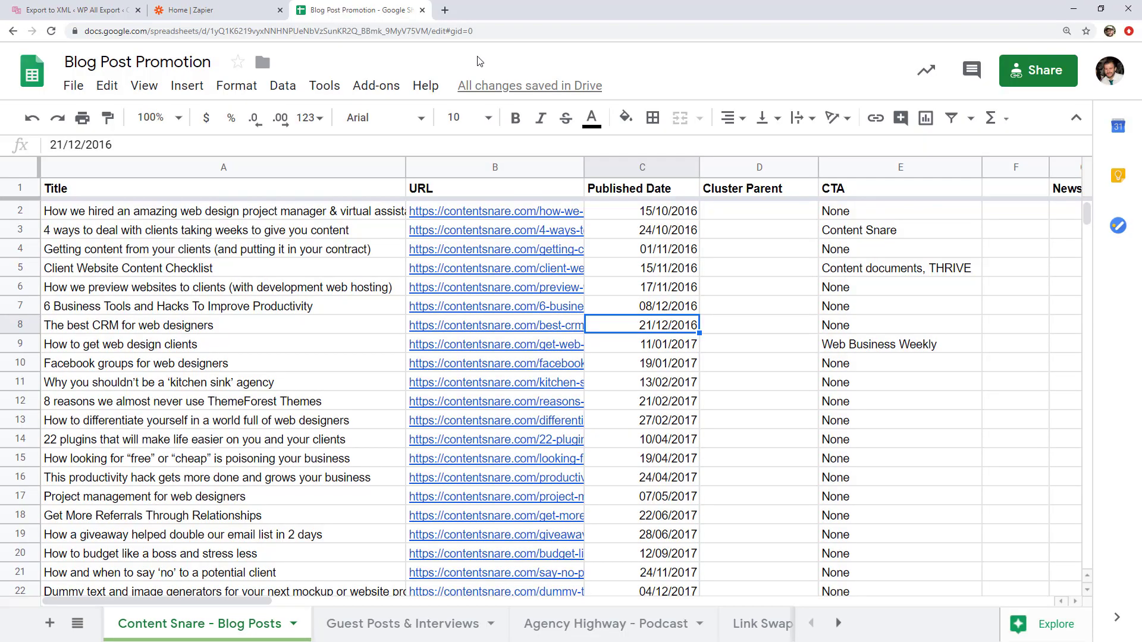
Go over the Title, URL and Published Date column headers in the blog post sheet
left_click(187, 193)
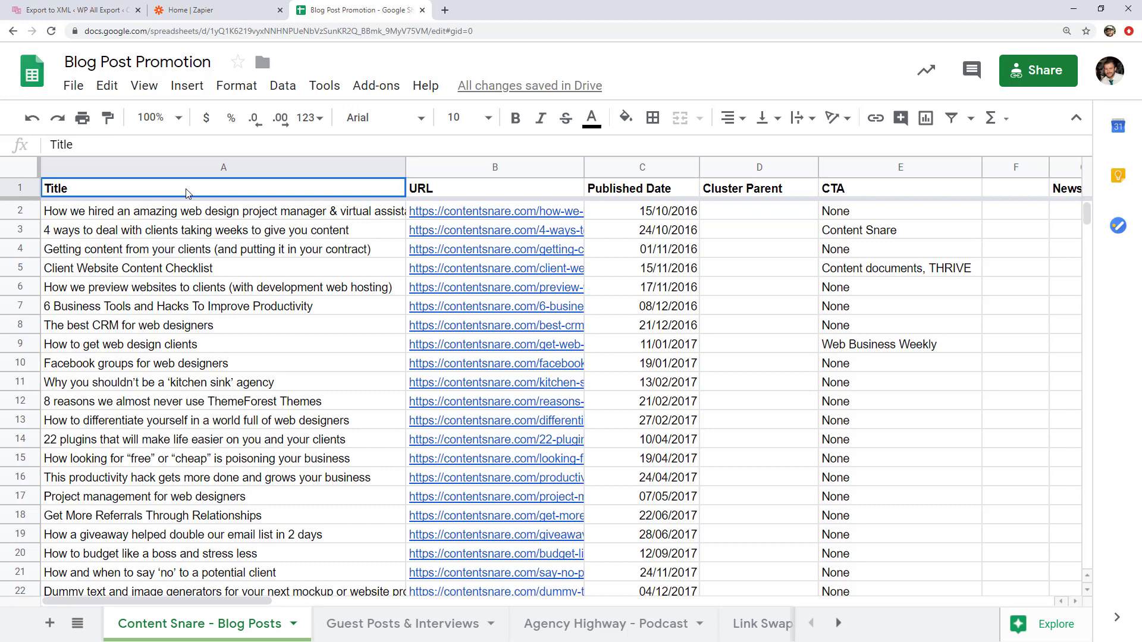
left_click(489, 196)
left_click(621, 196)
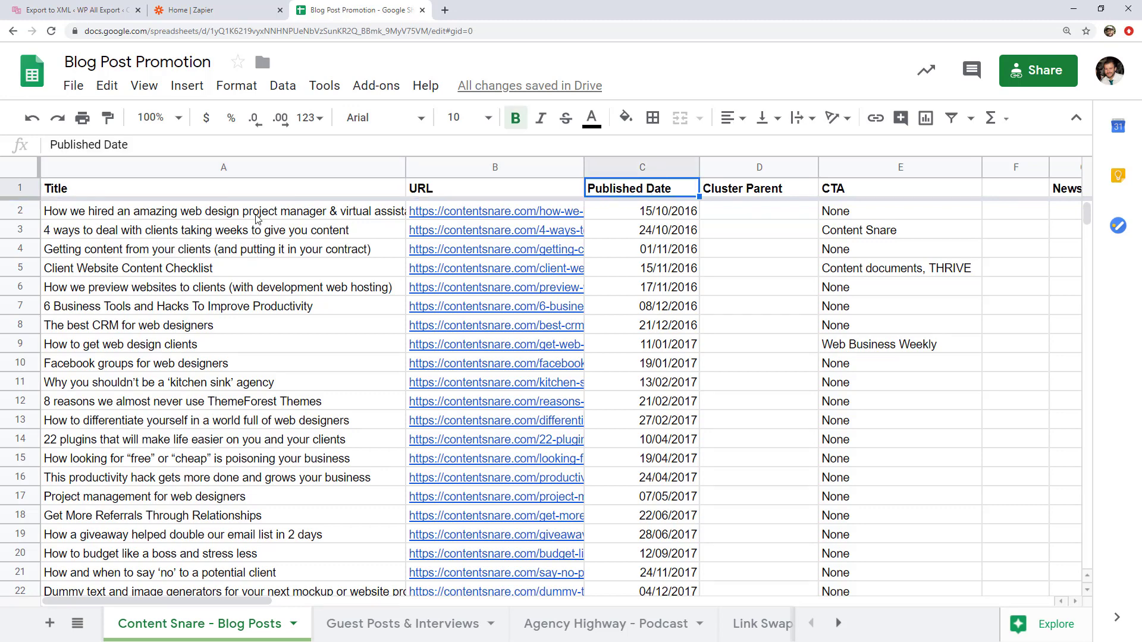
mouse_move(456, 267)
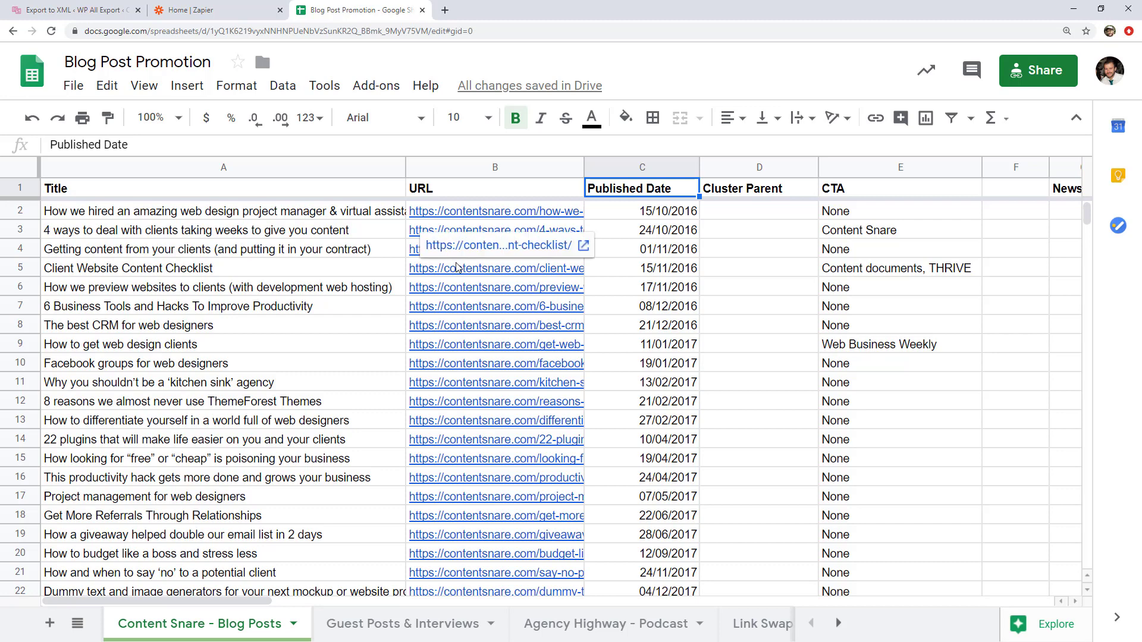
left_click(710, 306)
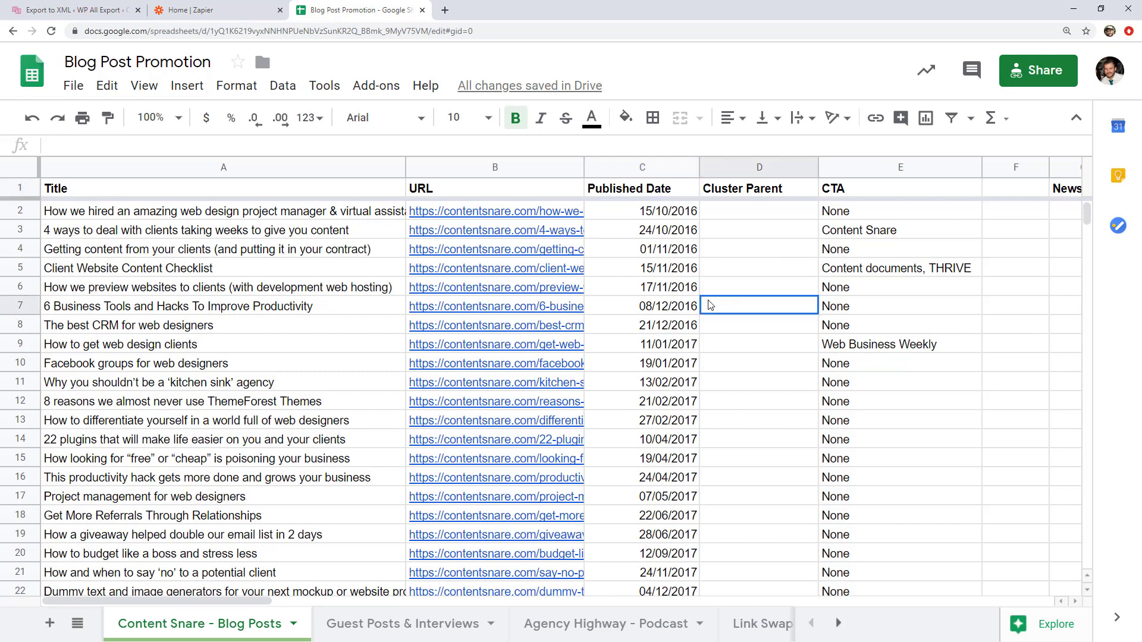
left_click(537, 185)
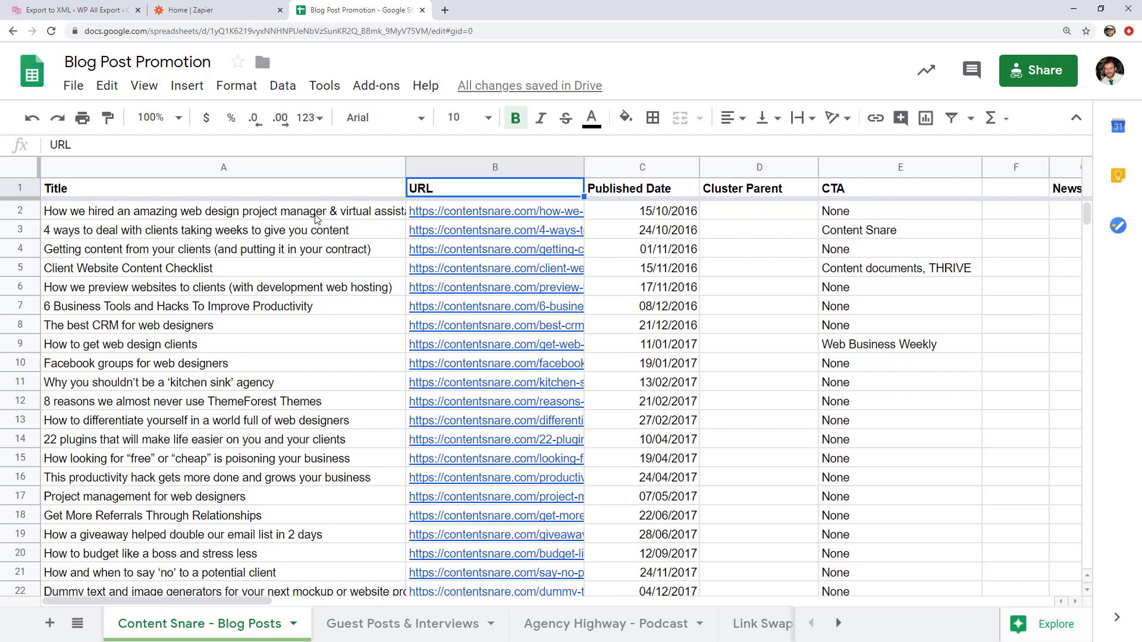
Copy the first blog post's URL from cell B2
left_click(467, 217)
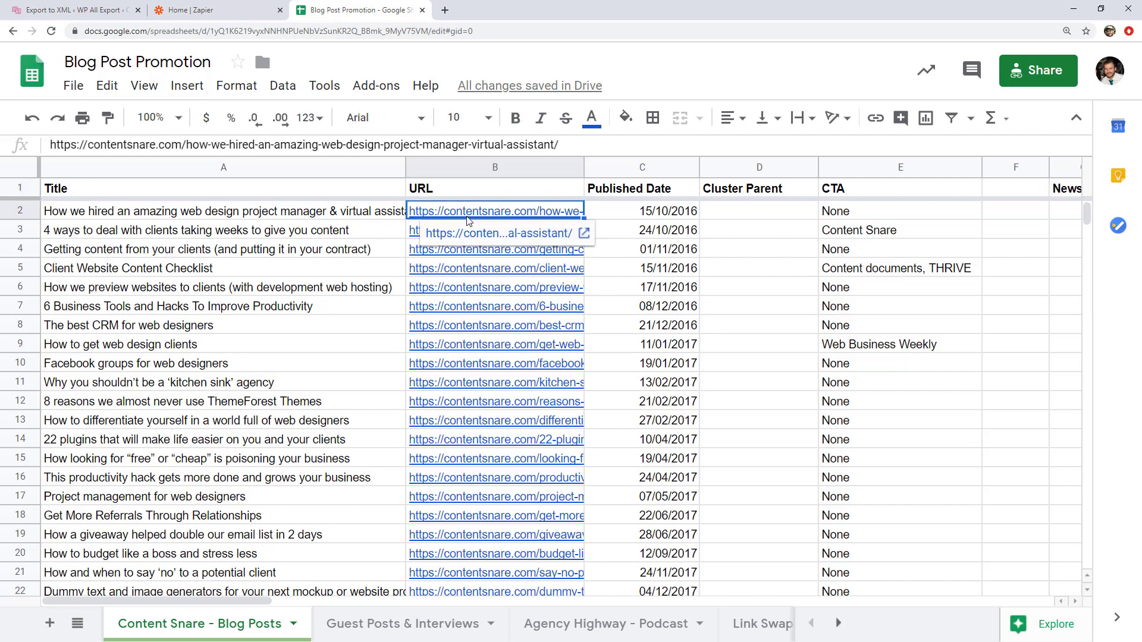
key("ctrl+c")
left_click(836, 314)
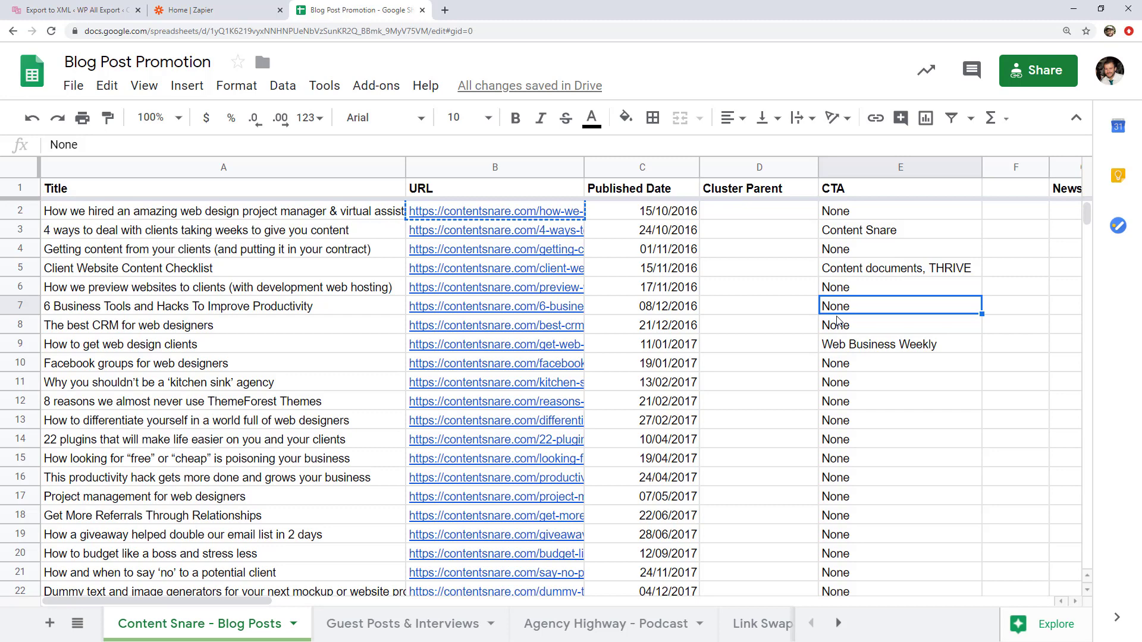
Switch to the Zapier dashboard and start a new zap with Make a Zap!
left_click(238, 10)
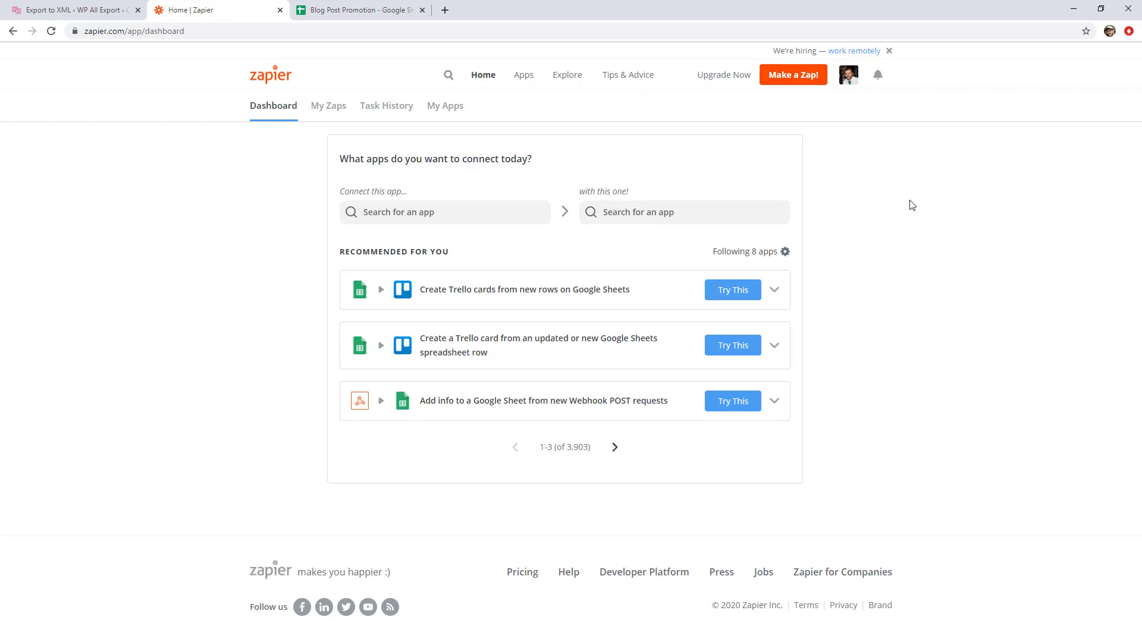
left_click(788, 78)
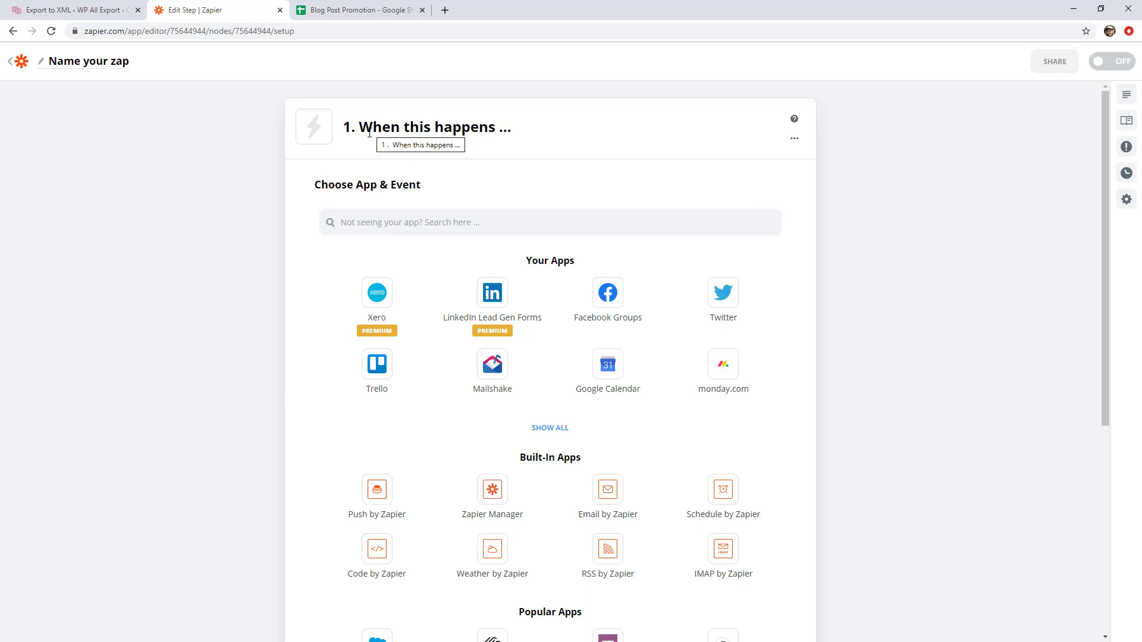
Search trigger apps for 'wordpres', then replace the search with 'rss'
left_click(391, 217)
type("wordp")
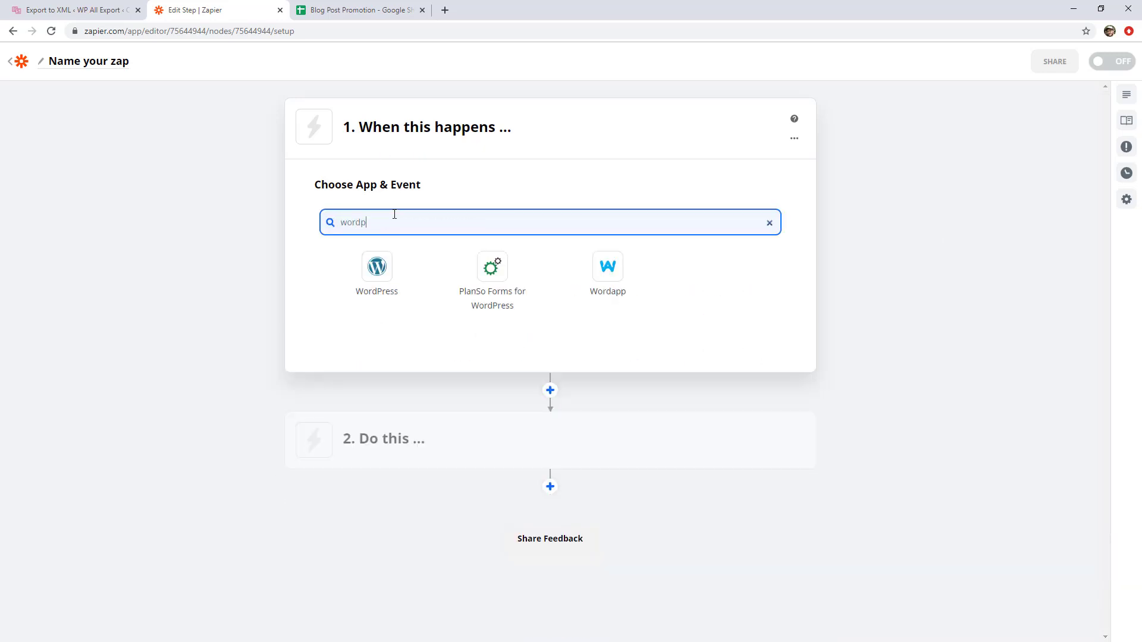
type("res")
left_click_drag(404, 229, 311, 221)
key("BackSpace")
type("rss")
left_click(186, 252)
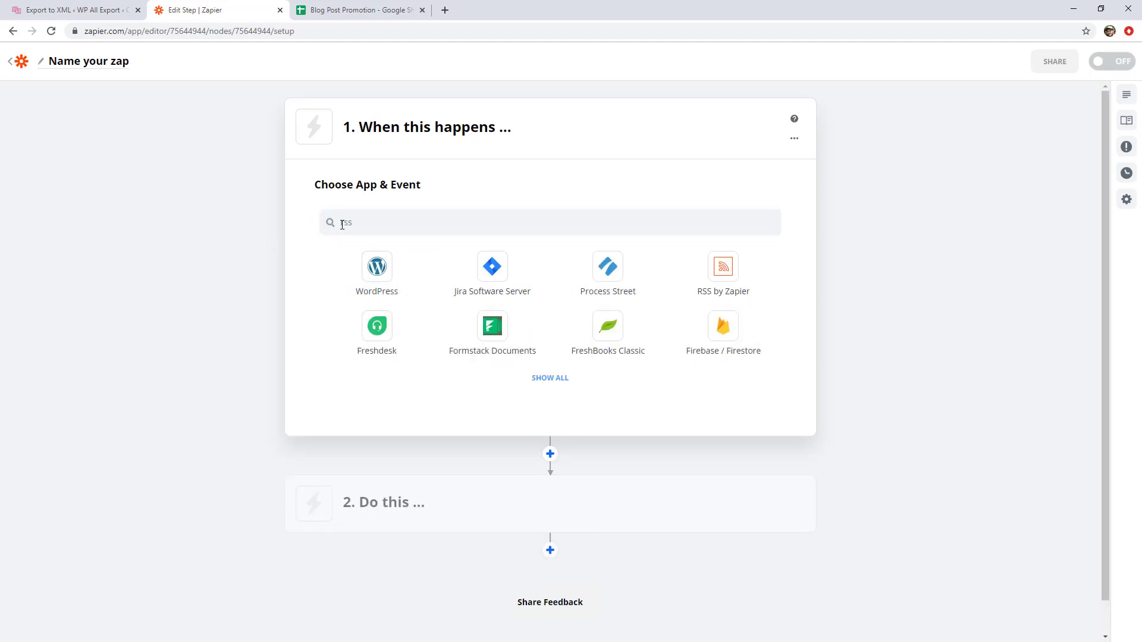
left_click(342, 224)
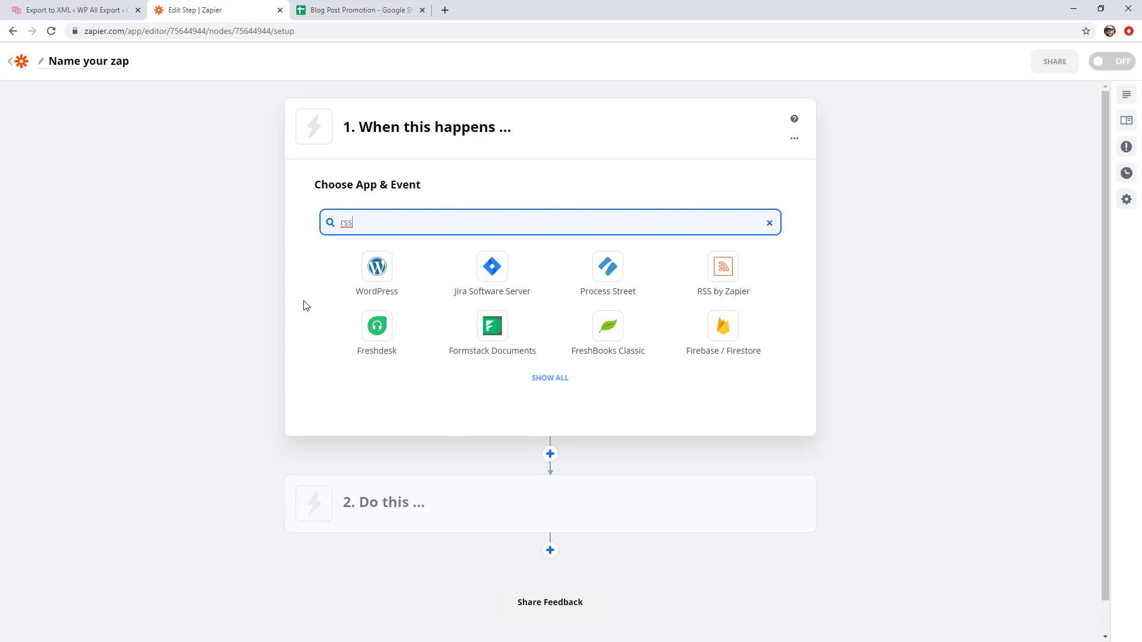
Set the trigger to RSS by Zapier's New Item in Feed and paste the blog's feed URL
left_click(731, 279)
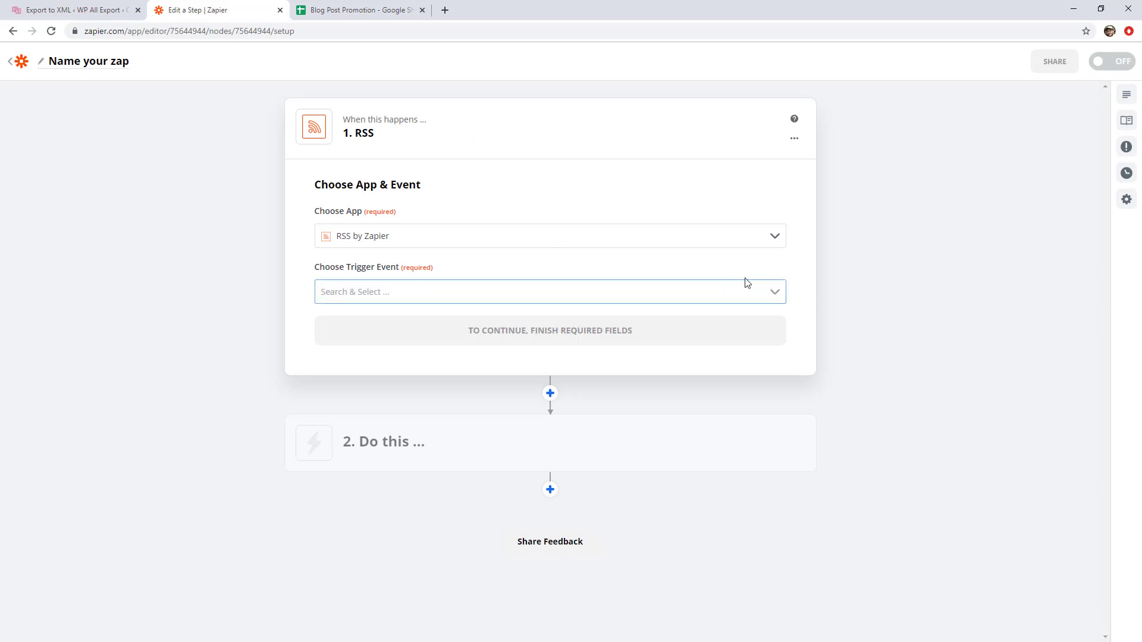
left_click(777, 295)
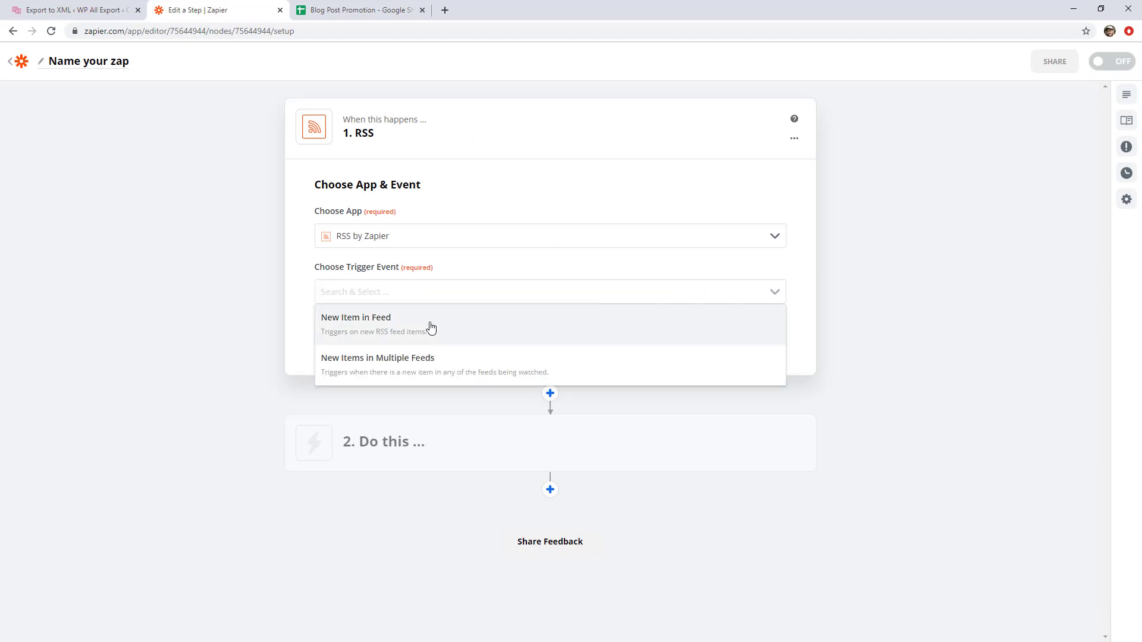
left_click(387, 324)
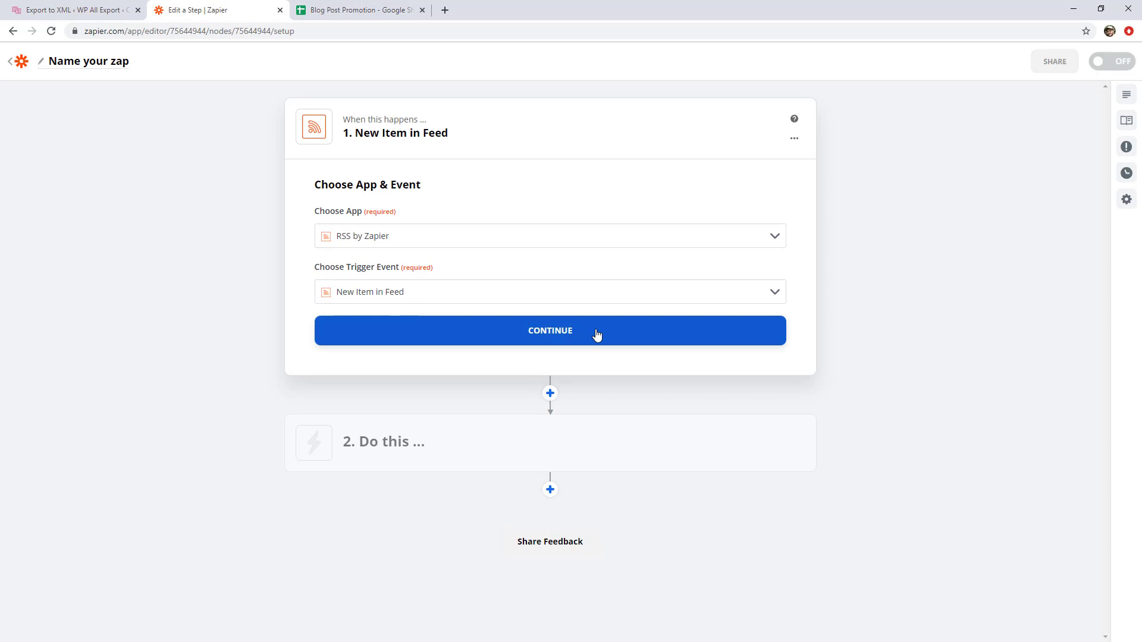
left_click(595, 333)
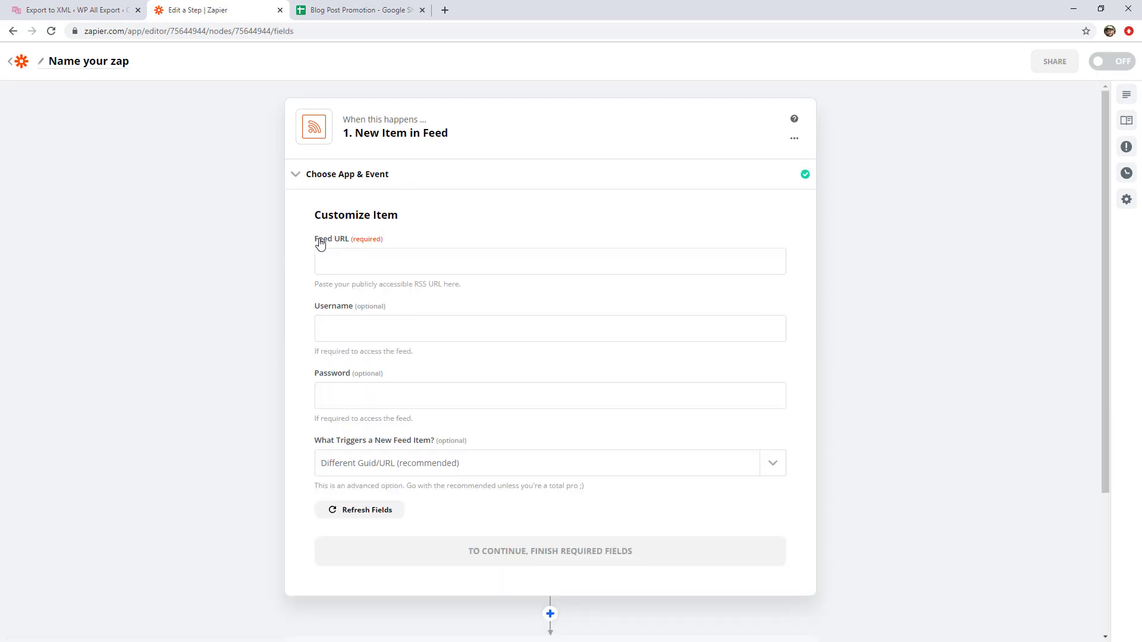
left_click(337, 262)
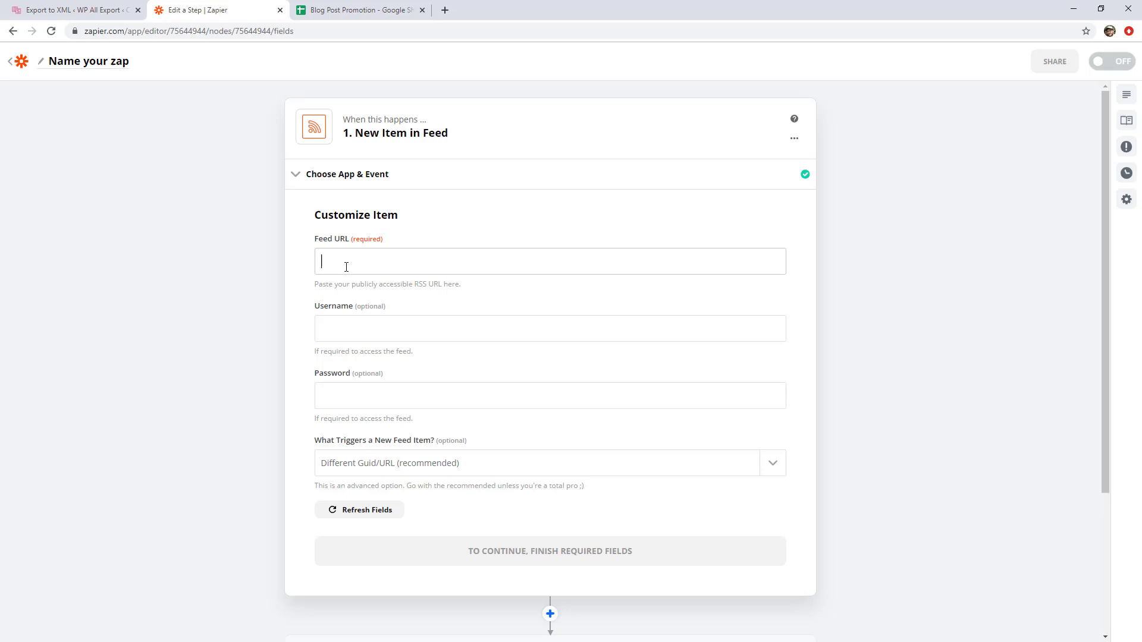
key("ctrl+v")
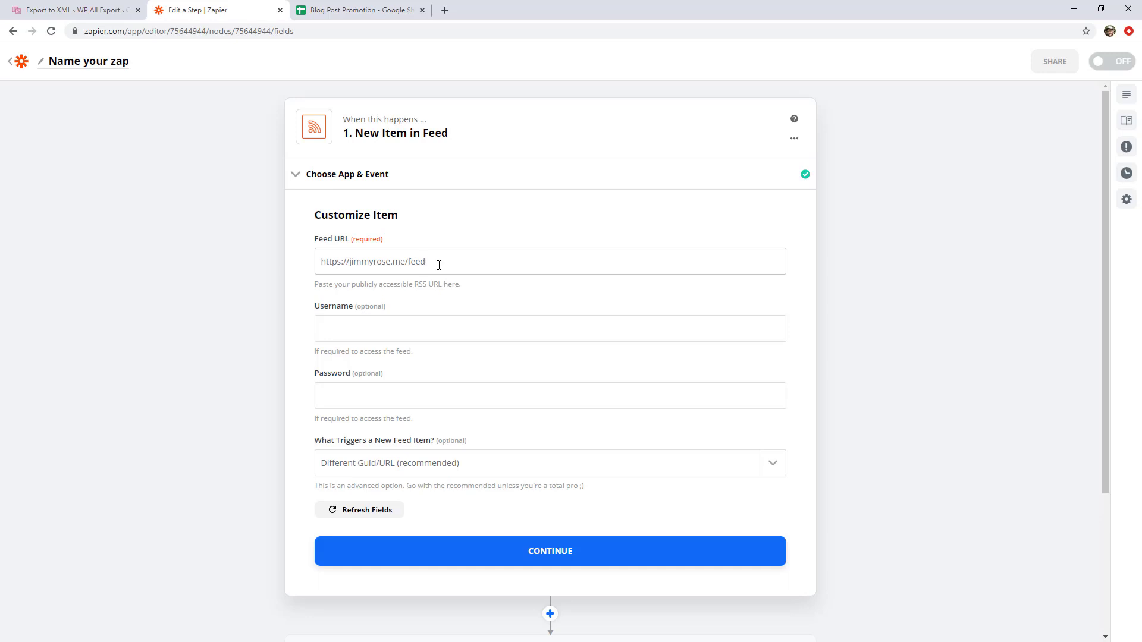
Load the copied feed URL in a new Chrome tab to verify the RSS XML, then return to Zapier
left_click(445, 10)
key("ctrl+v")
key("Return")
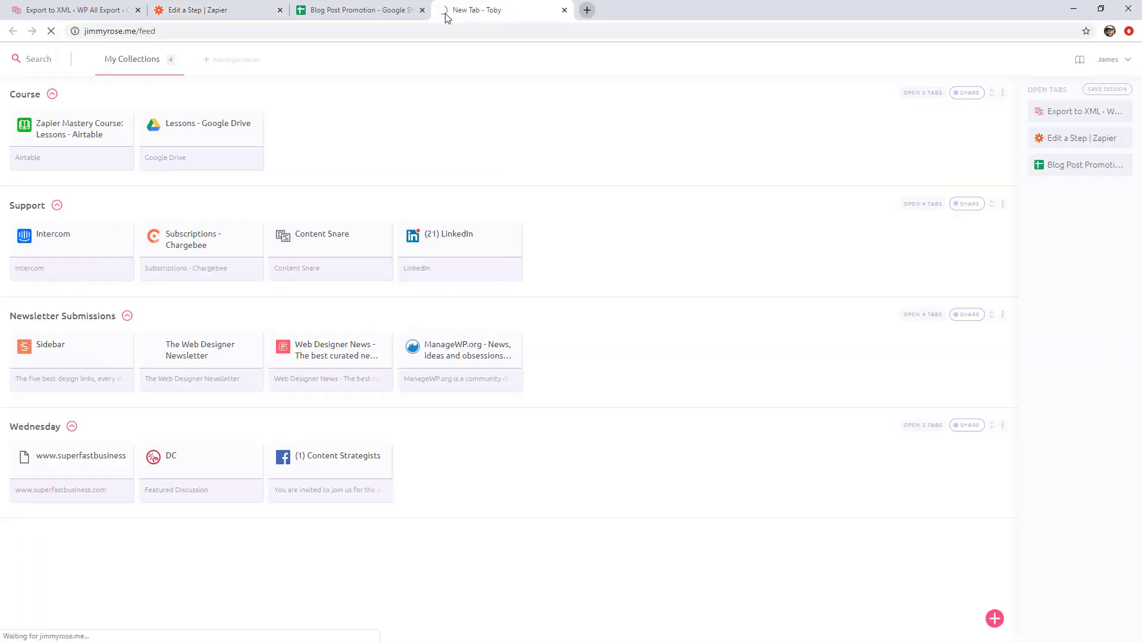
mouse_move(1137, 62)
left_mouse_down()
mouse_move(1136, 119)
mouse_move(1136, 62)
left_mouse_up()
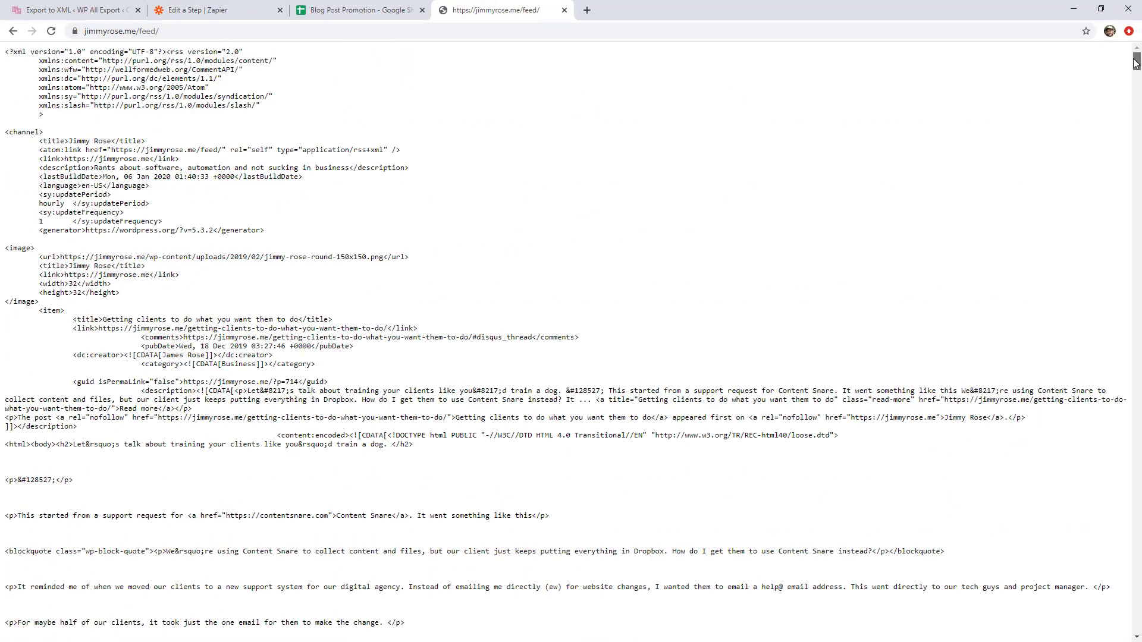
left_click(243, 20)
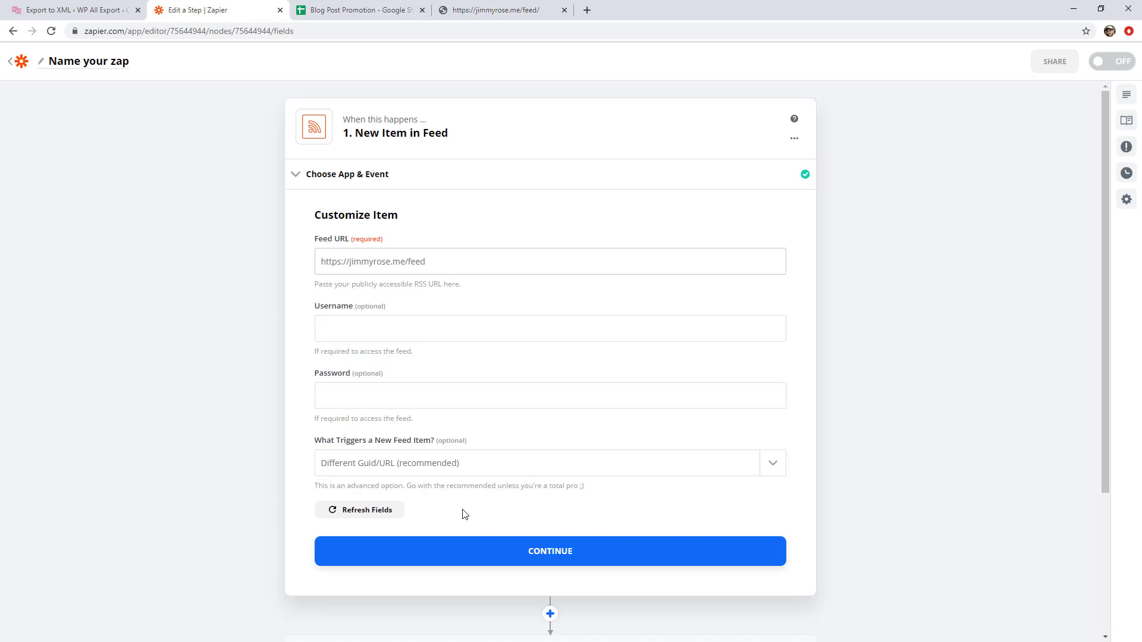
Continue past the feed settings and test the trigger, expanding Item B's sample data
left_click(521, 550)
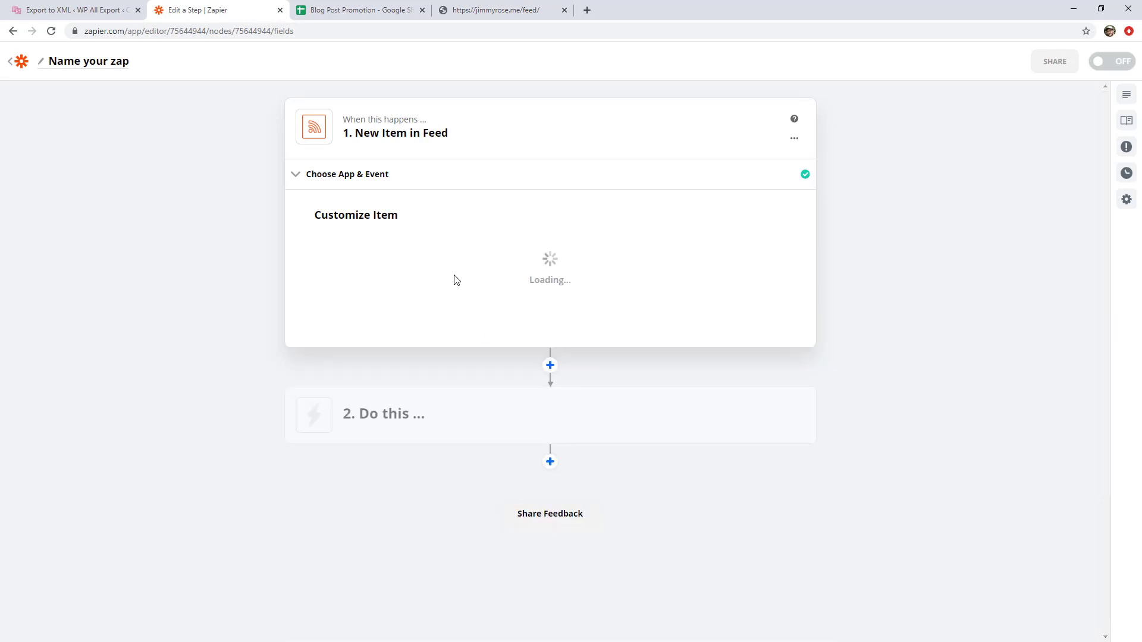
left_click(452, 309)
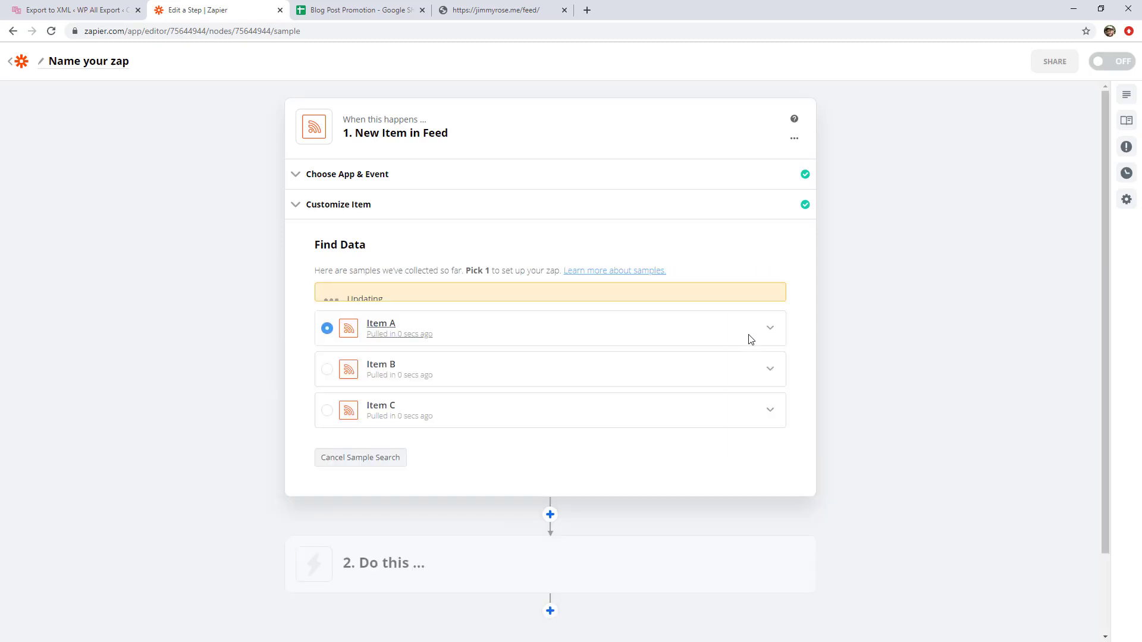
left_click(770, 346)
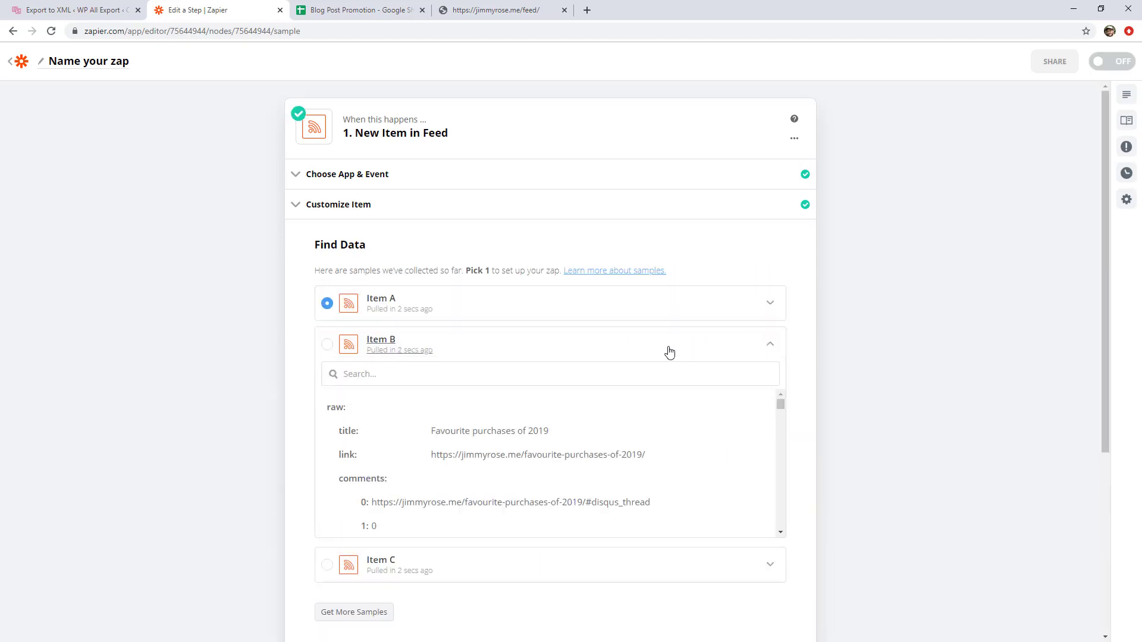
scroll(670, 351, "down", 1)
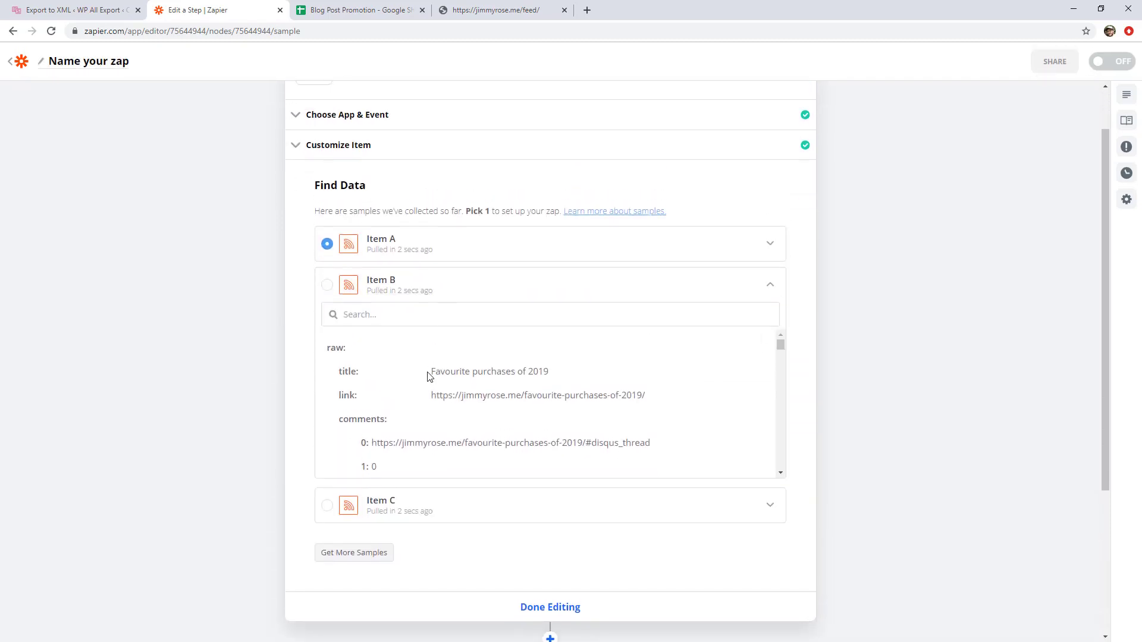
Inspect the sample post's title ('Favourite purchases of 2019'), link and pubDate fields
triple_click(428, 375)
left_click(477, 386)
left_click_drag(559, 373, 428, 370)
left_click(516, 392)
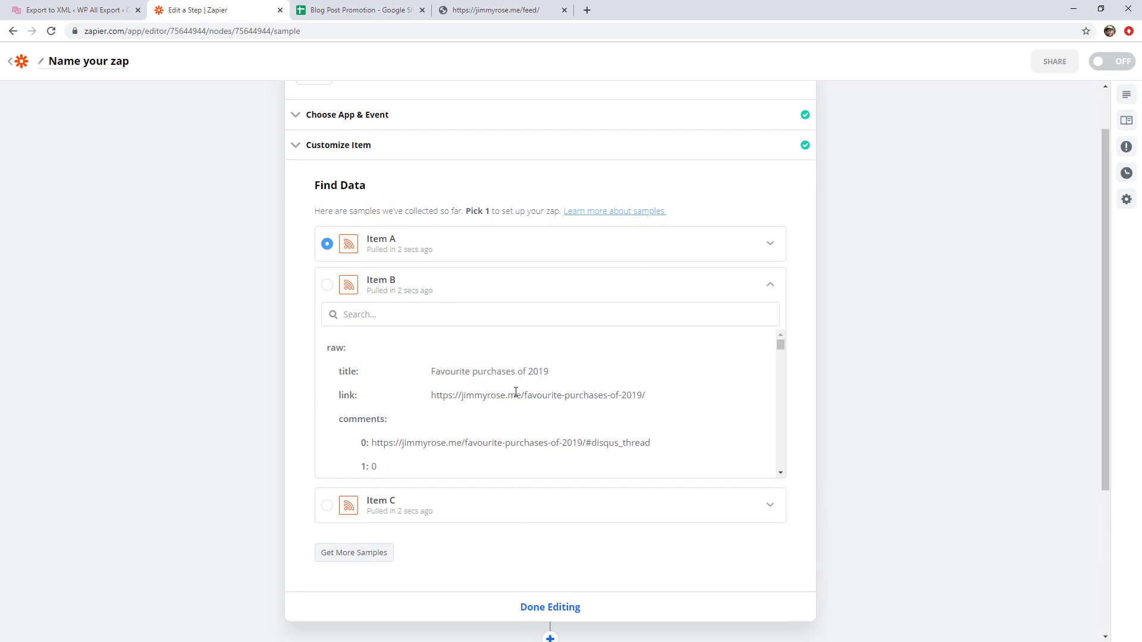
triple_click(431, 394)
left_click(591, 412)
scroll(591, 412, "down", 3)
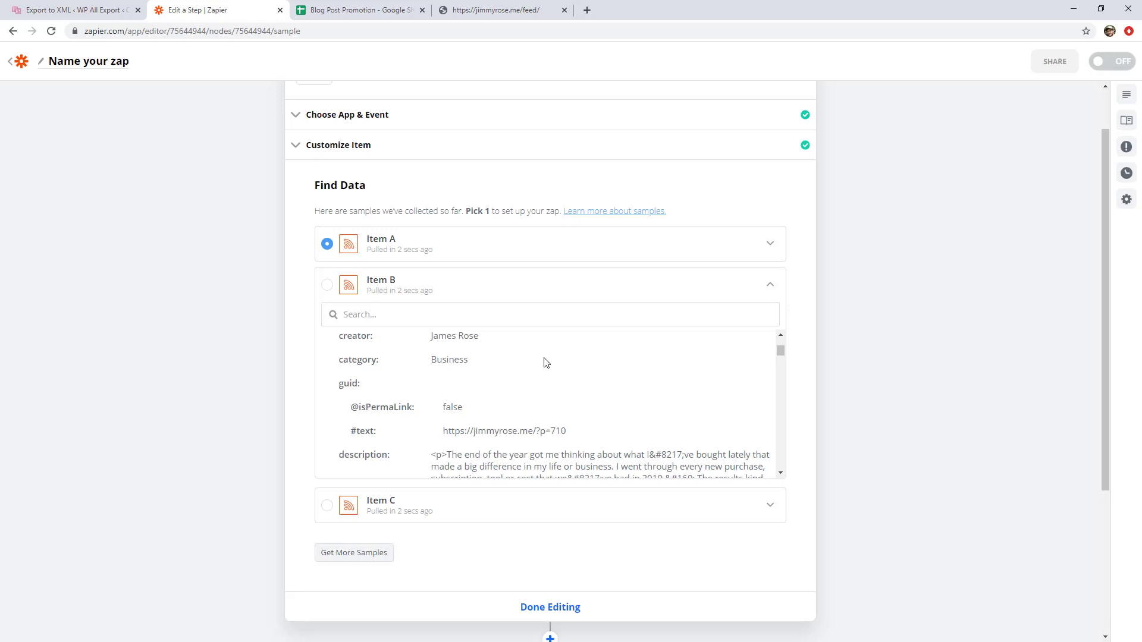
scroll(546, 363, "up", 1)
triple_click(576, 380)
left_click(576, 379)
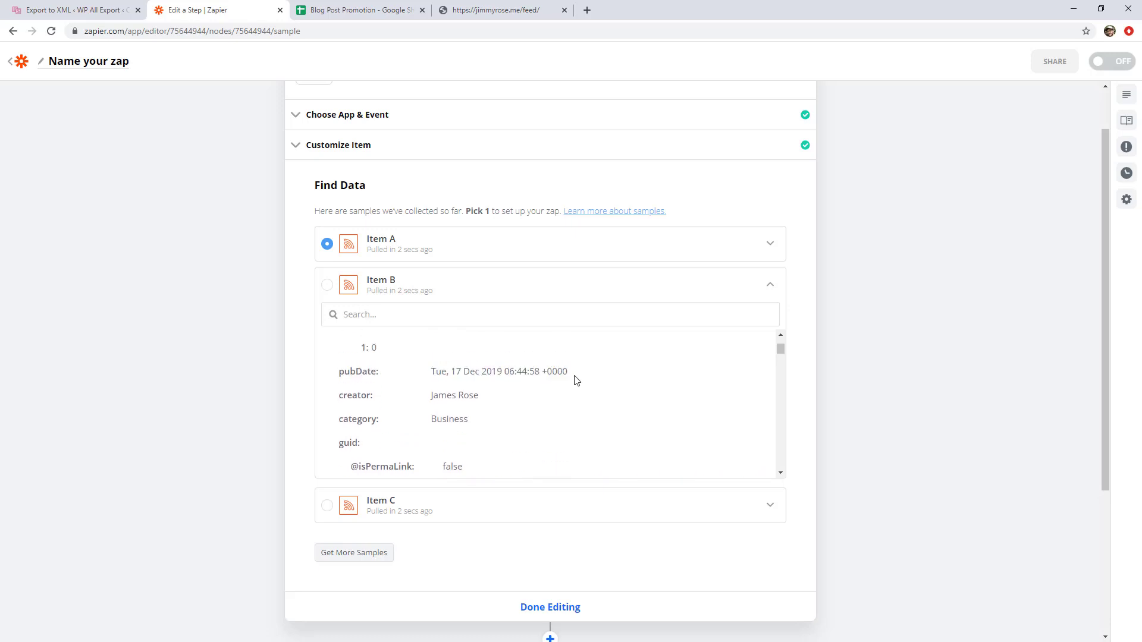
scroll(577, 380, "up", 1)
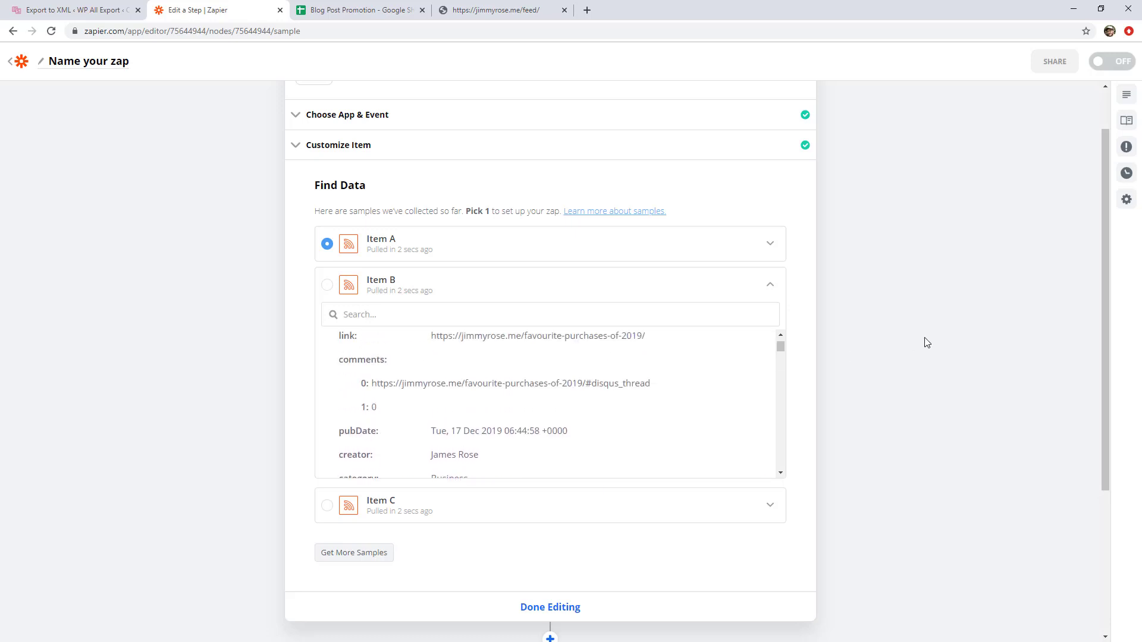
Keep Item A as the sample and finish the trigger step
left_click(357, 244)
scroll(724, 393, "down", 3)
left_click(556, 482)
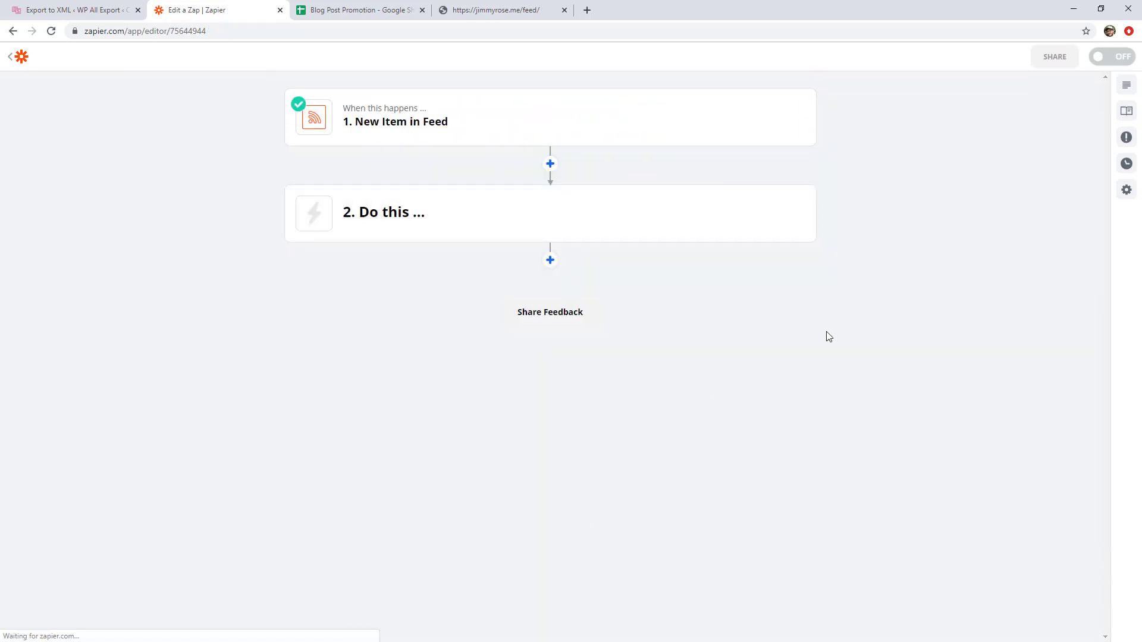
Make step 2 a Google Sheets Create Spreadsheet Row action
left_click(474, 217)
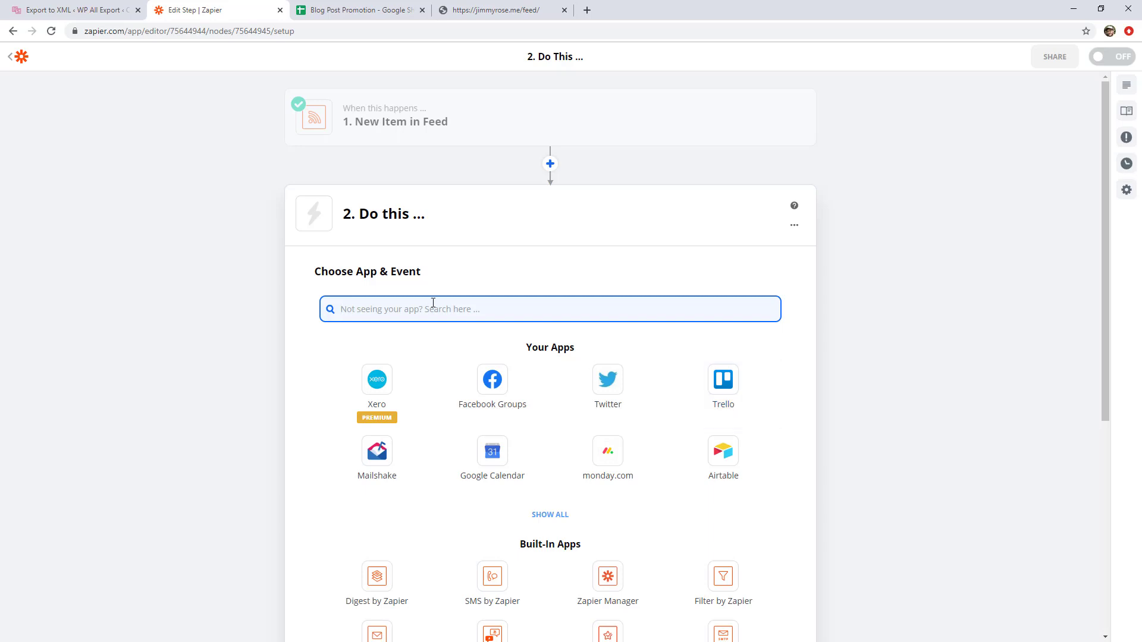
type("google")
left_click(393, 351)
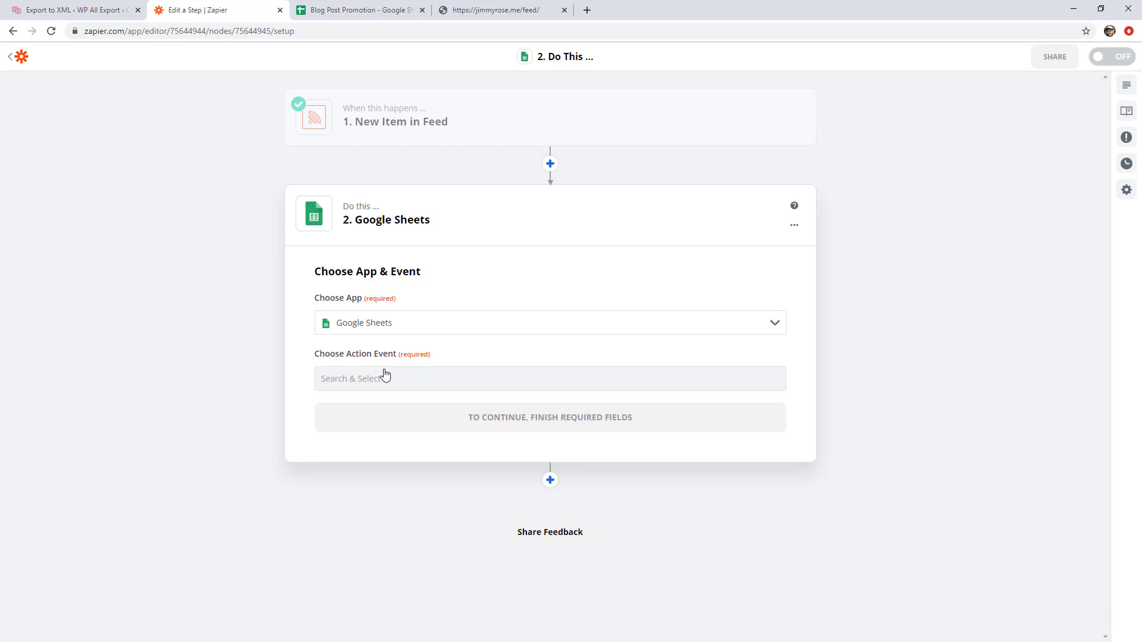
left_click(492, 381)
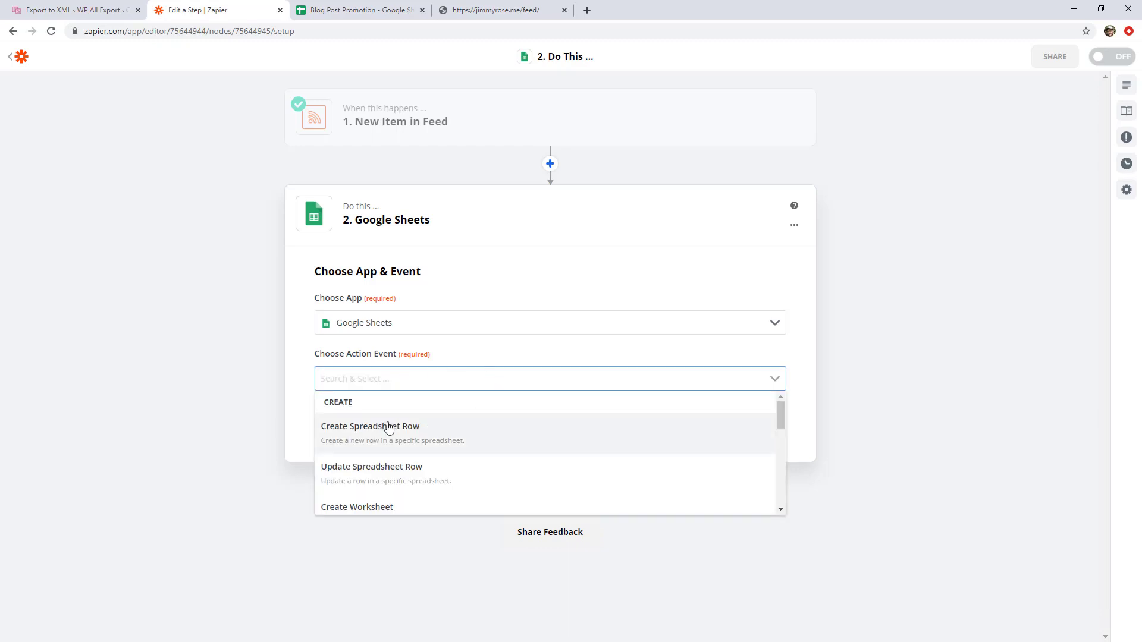
left_click(410, 429)
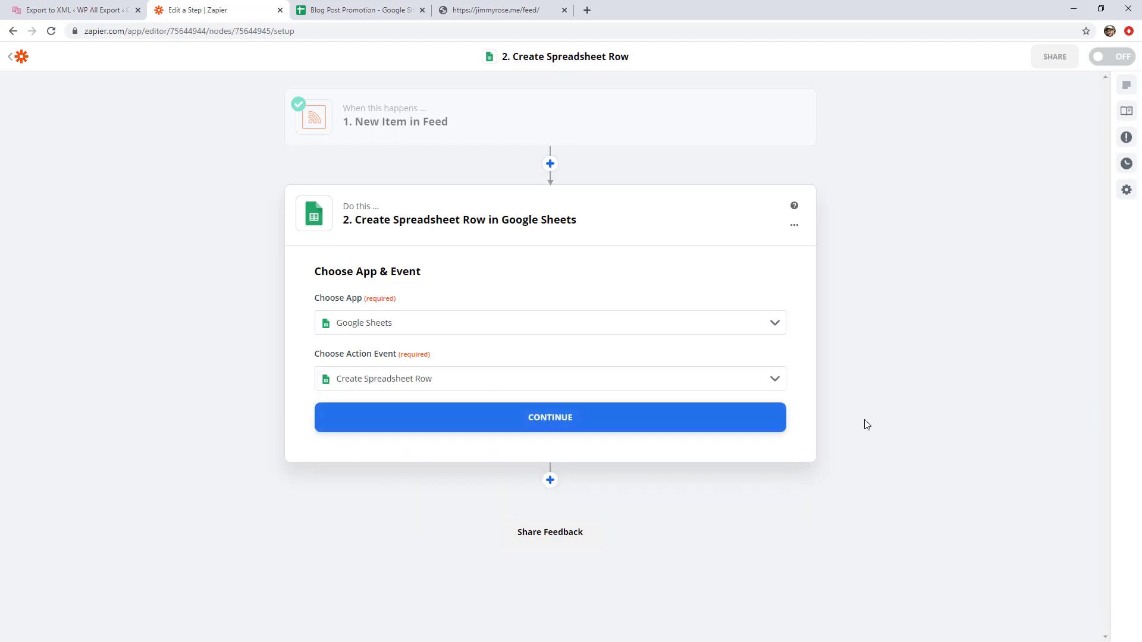
left_click(663, 412)
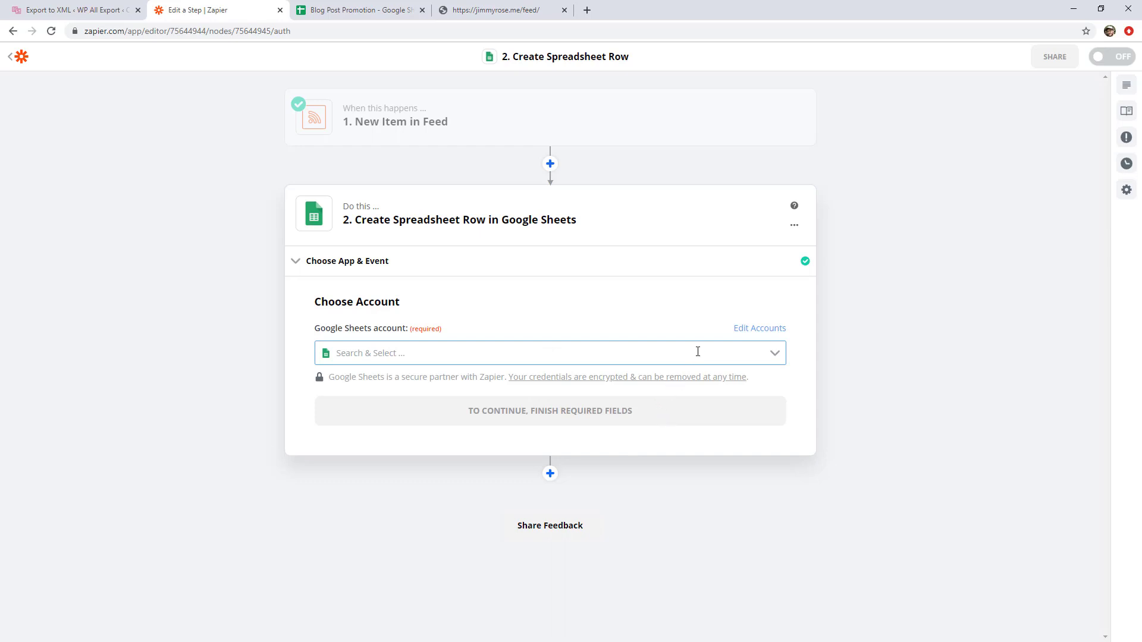
Connect the Admin Google Sheets account and continue to the row settings
left_click(696, 351)
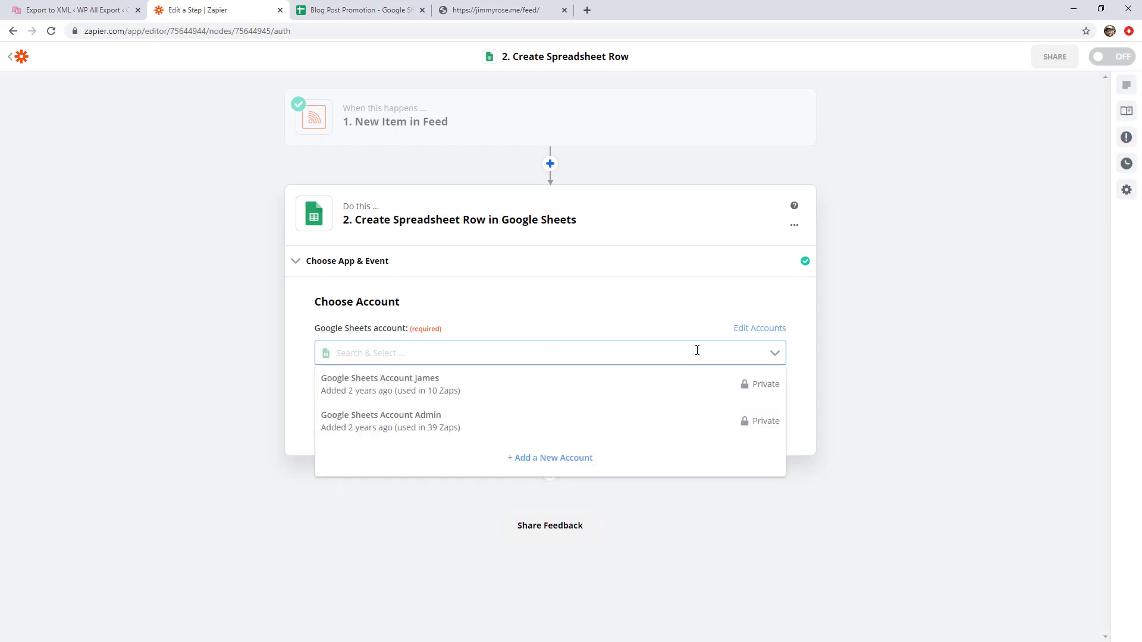
left_click(438, 424)
left_click(480, 411)
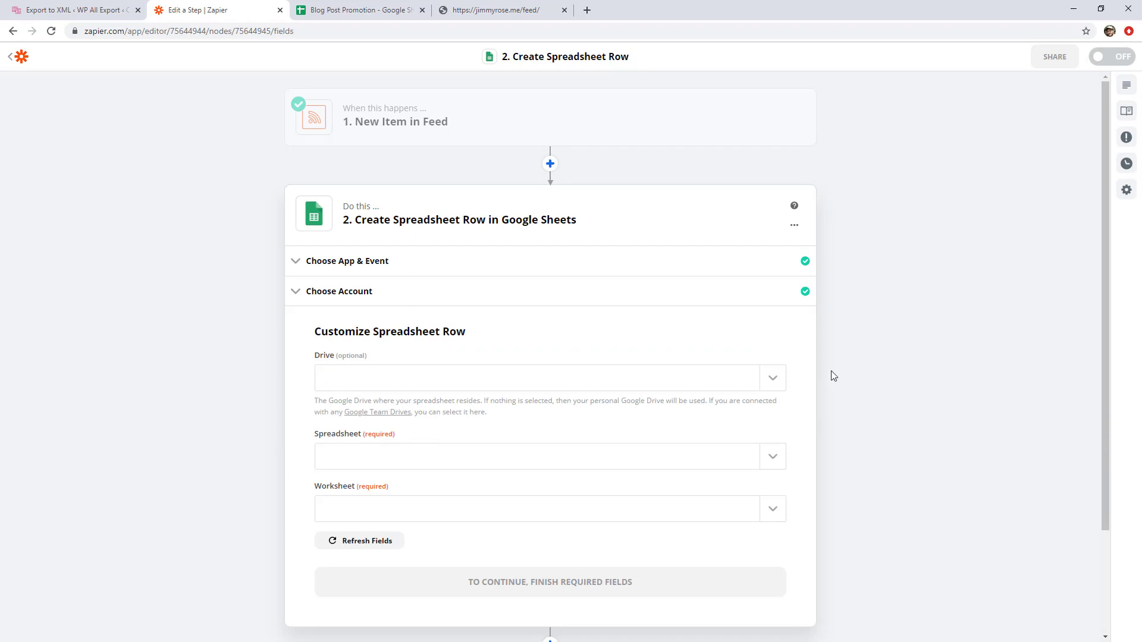
Create a new blank spreadsheet via sheets.new in a new tab
left_click(587, 10)
type("http://sheets.new/")
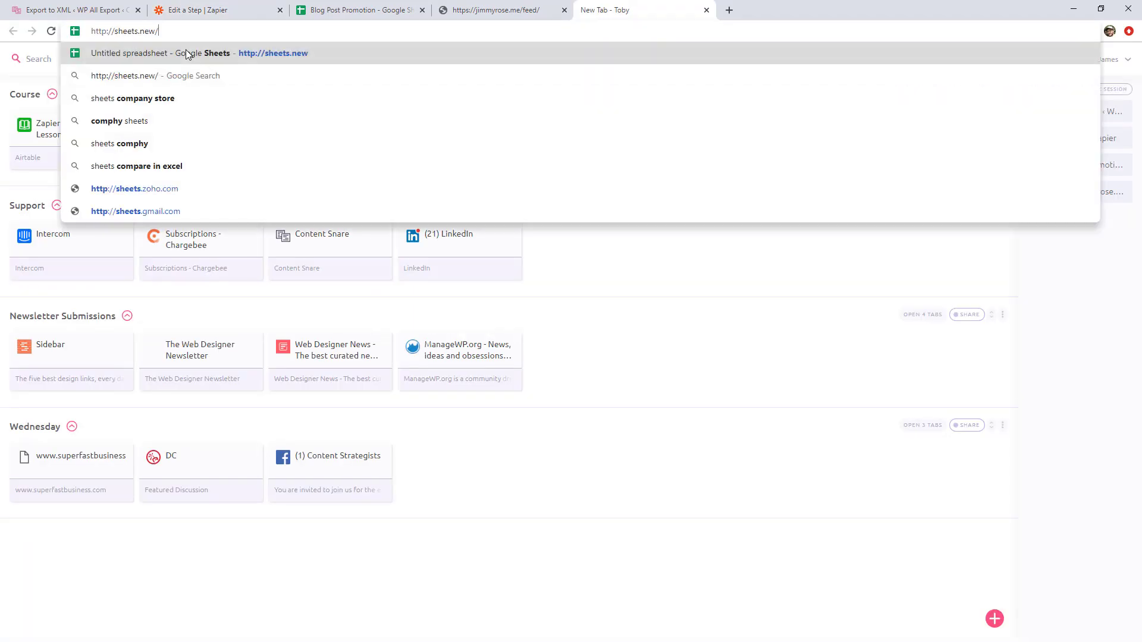
key("Return")
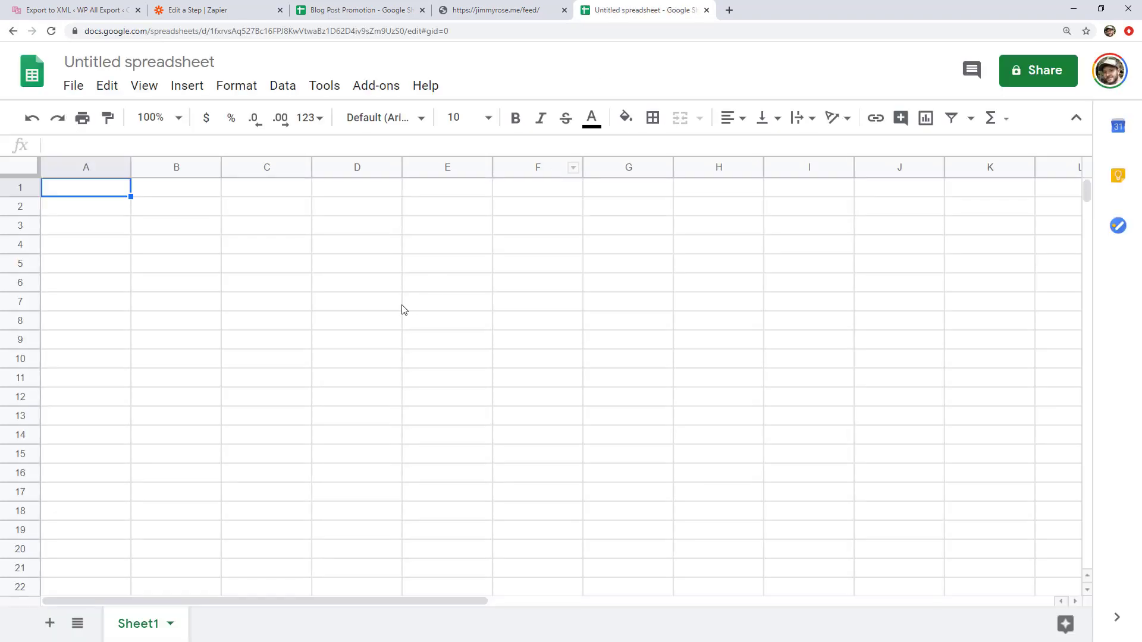
Enter headers Title, URL and Publish Date in A1:C1, then return to Zapier
left_click(401, 306)
left_click(60, 194)
type("Title")
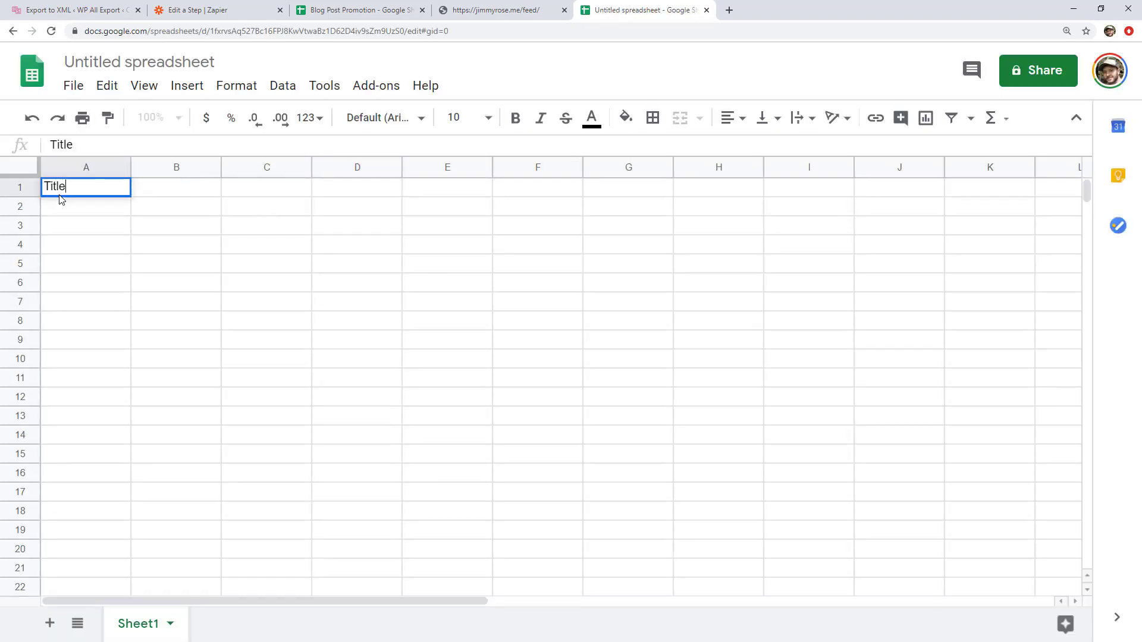
key("Tab")
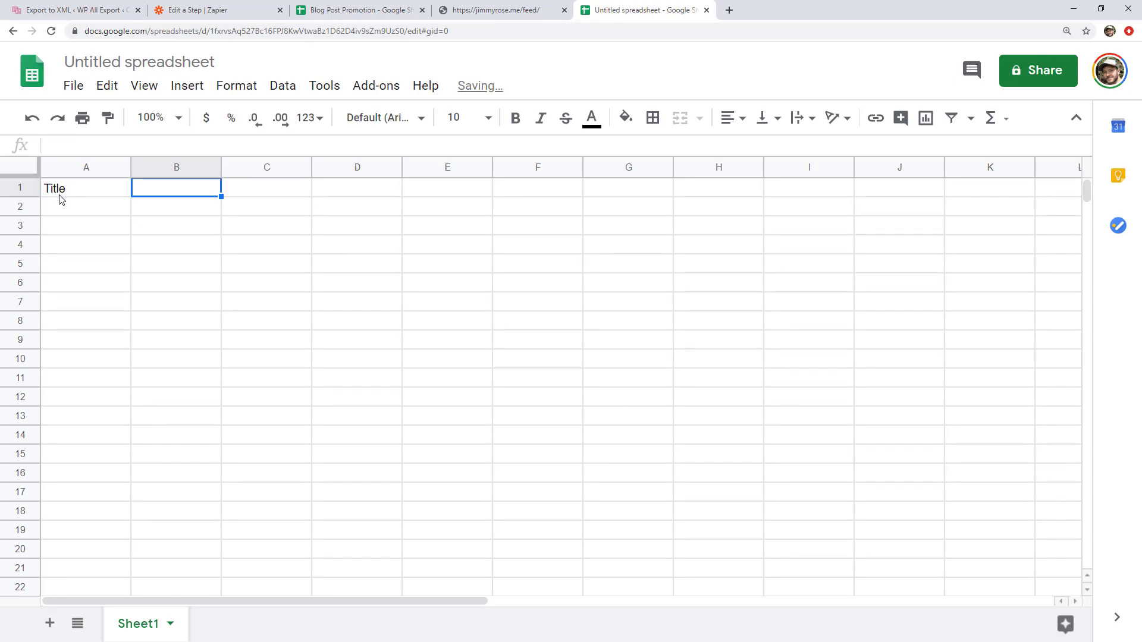
type("URL")
key("Tab")
type("P")
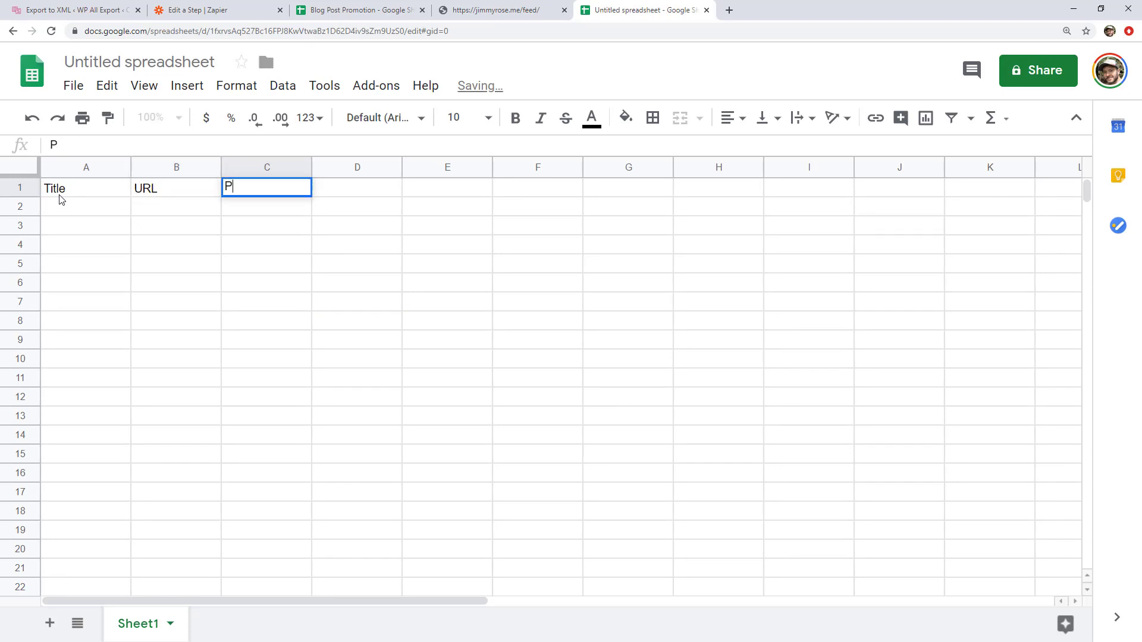
type("ublish Date")
left_click(97, 244)
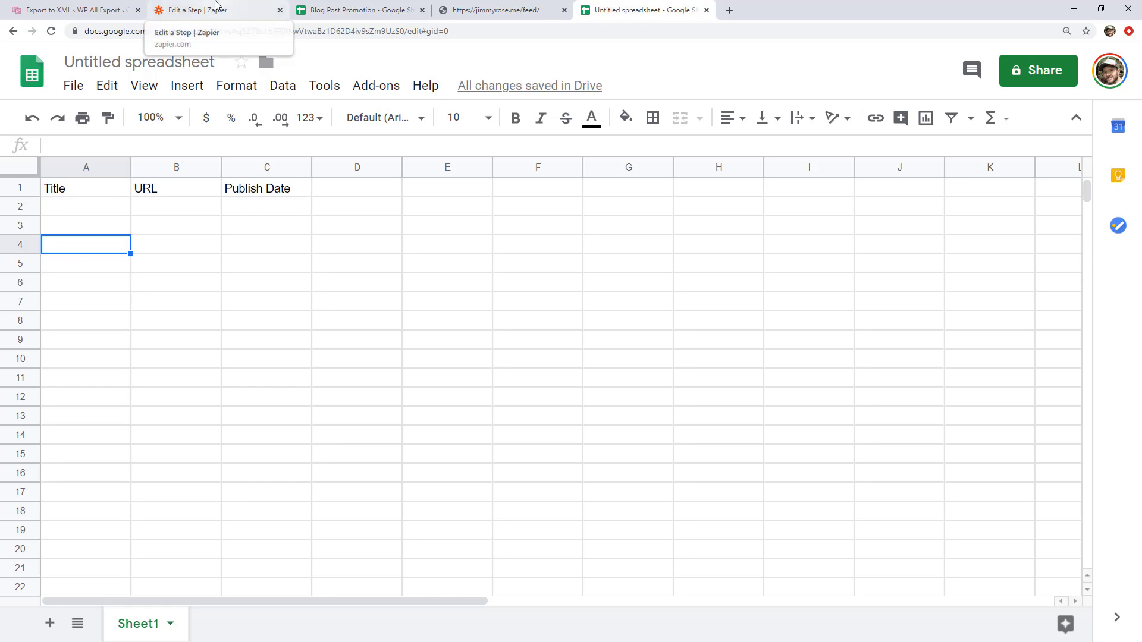
left_click(215, 8)
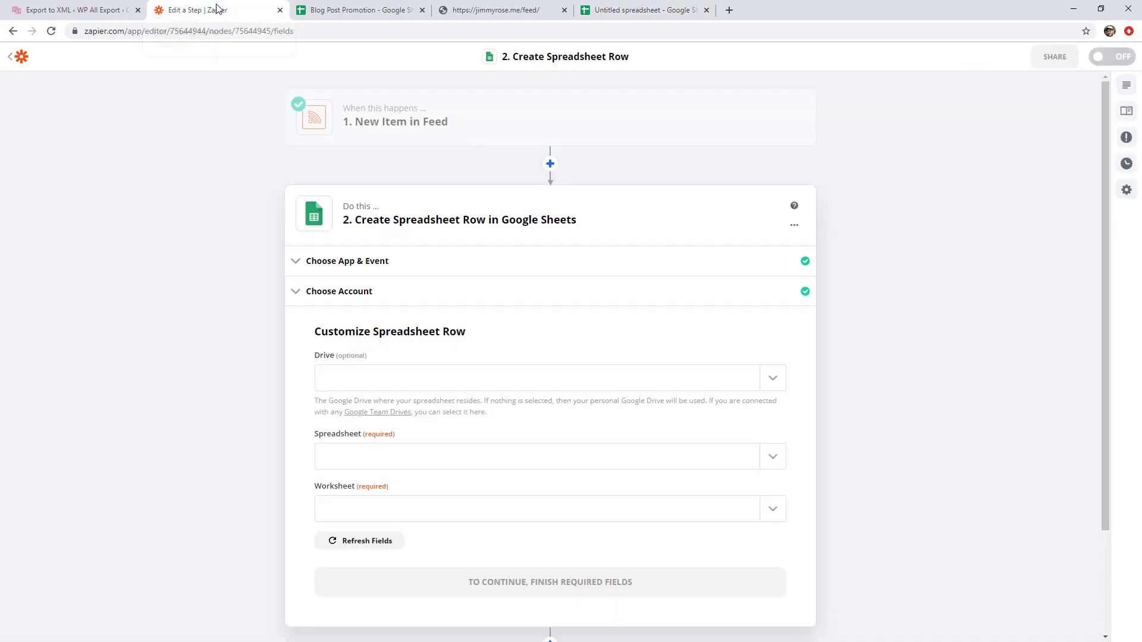
Switch the step to the other Google Sheets account
left_click(425, 292)
left_click(440, 353)
left_click(435, 389)
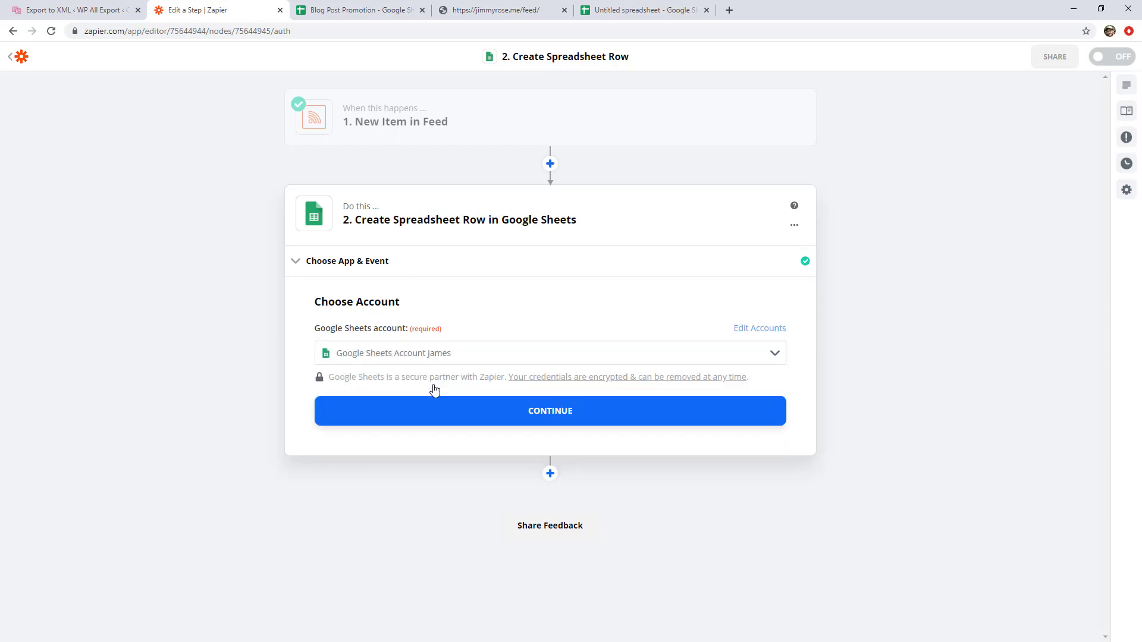
left_click(467, 413)
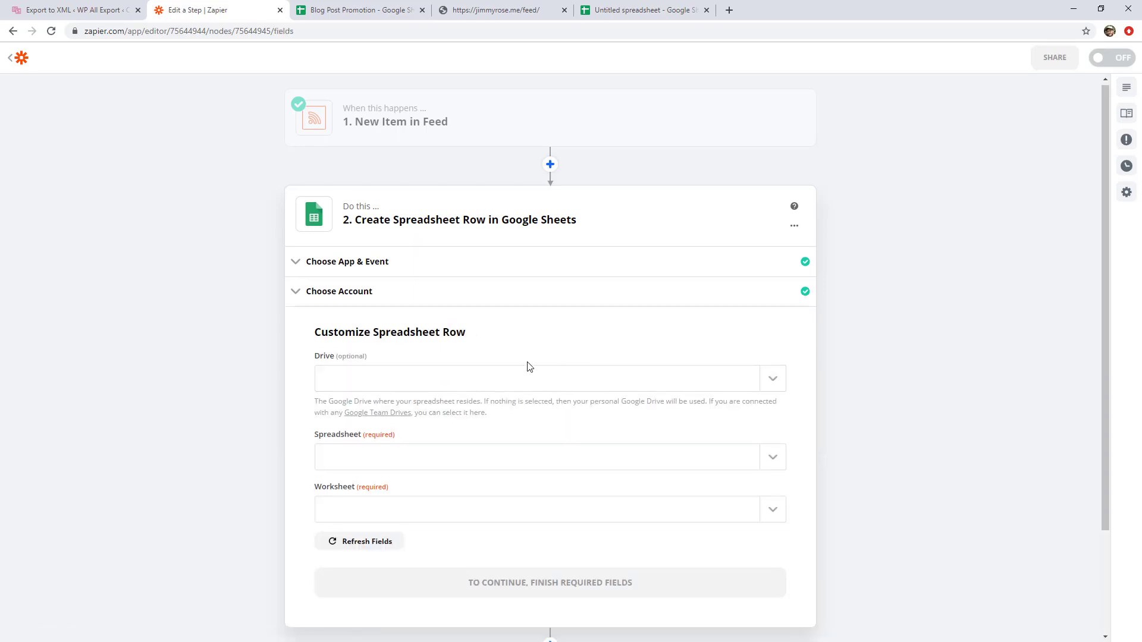
Target the Untitled spreadsheet's Sheet1 to reveal Title, URL and Publish Date fields
left_click(770, 349)
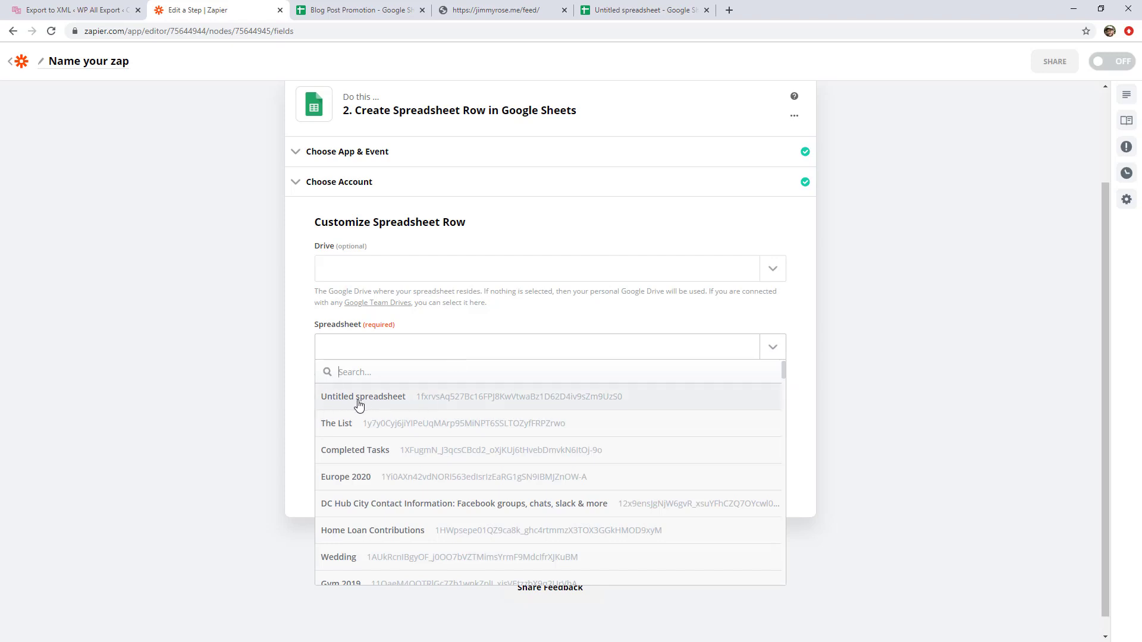
left_click(359, 405)
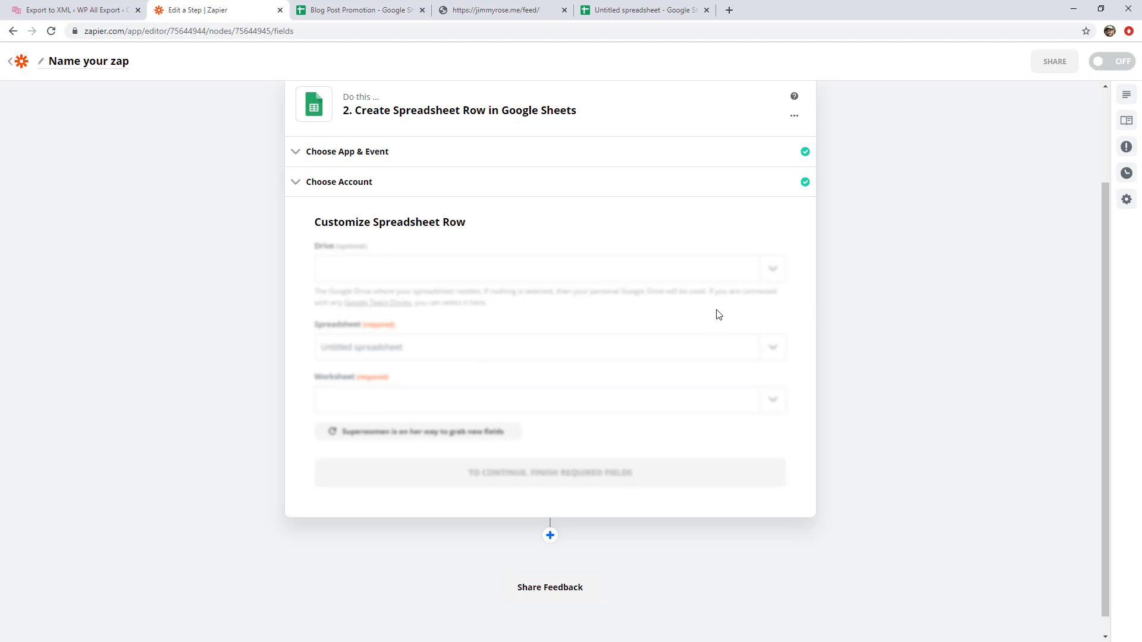
left_click(775, 400)
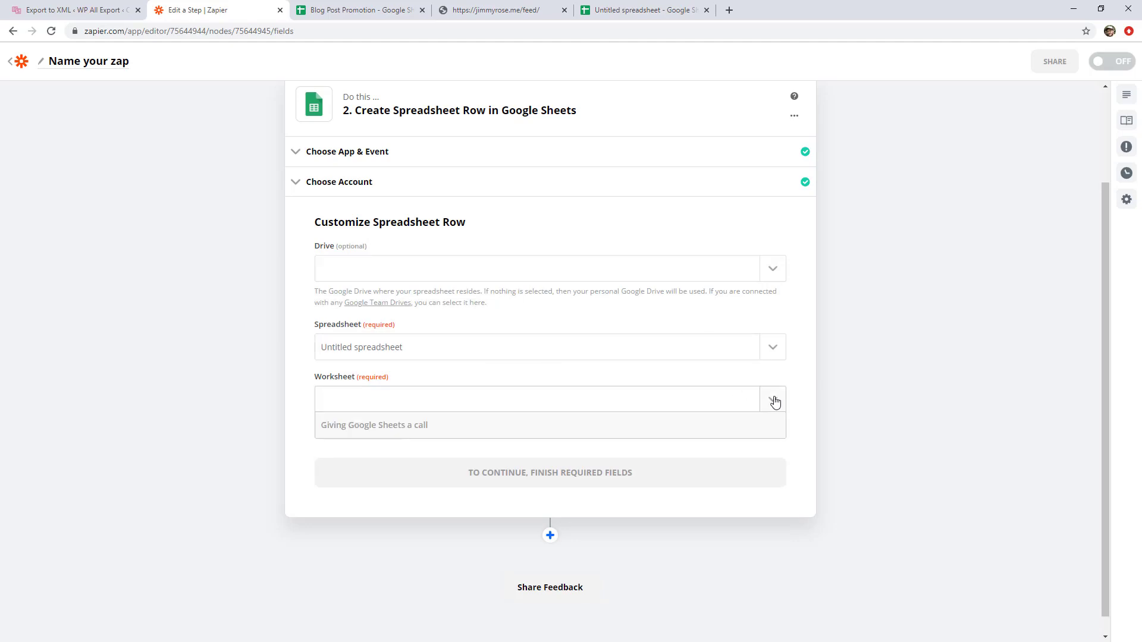
left_click(327, 451)
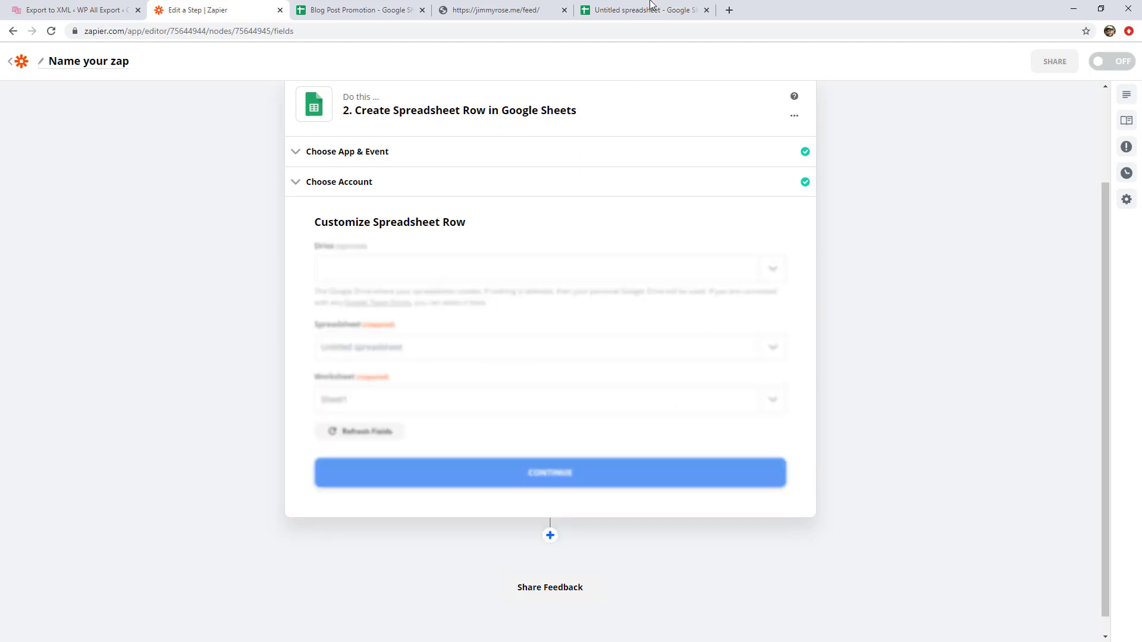
scroll(768, 255, "down", 3)
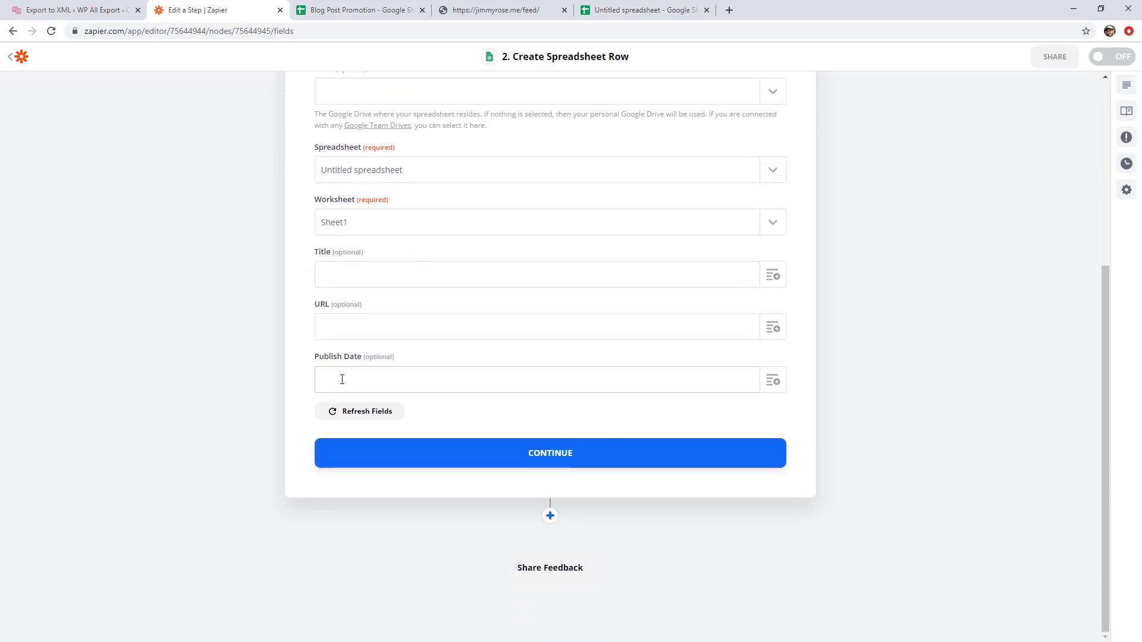
Add a 'Test' header in D1 and refresh Zapier's fields to see it appear
left_click(645, 11)
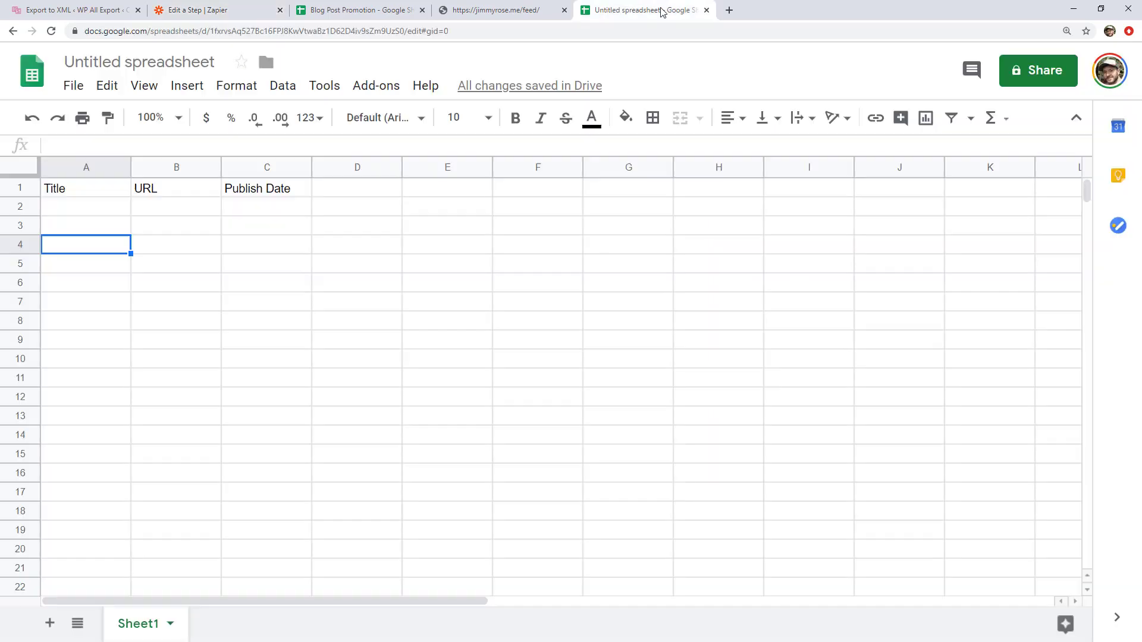
left_click(358, 189)
type("Test")
left_click(411, 319)
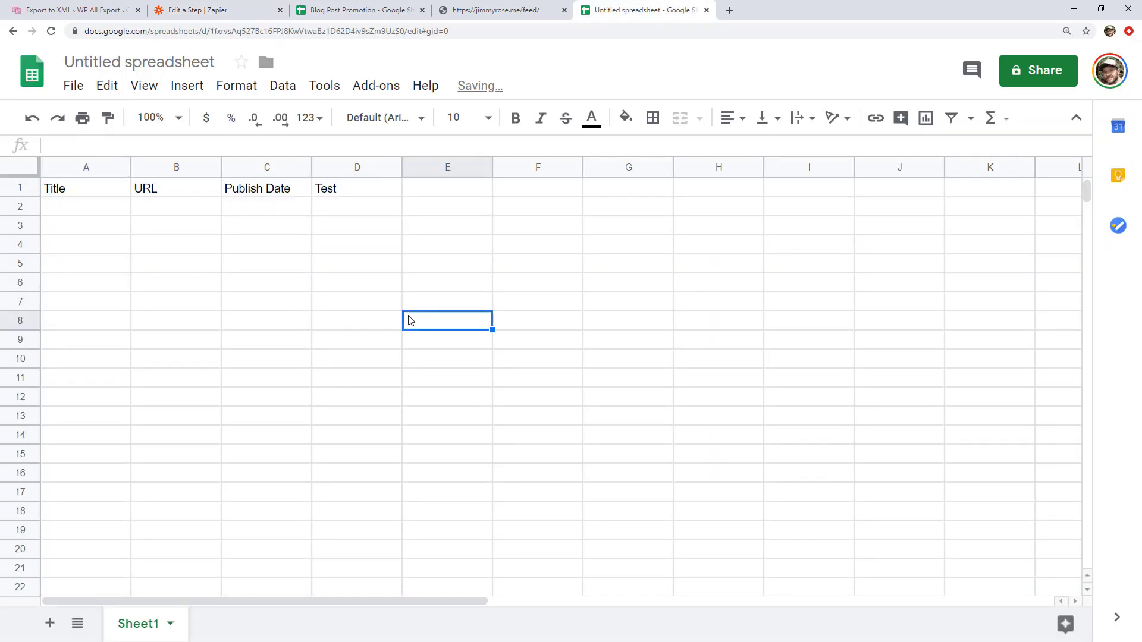
left_click(194, 4)
left_click(372, 411)
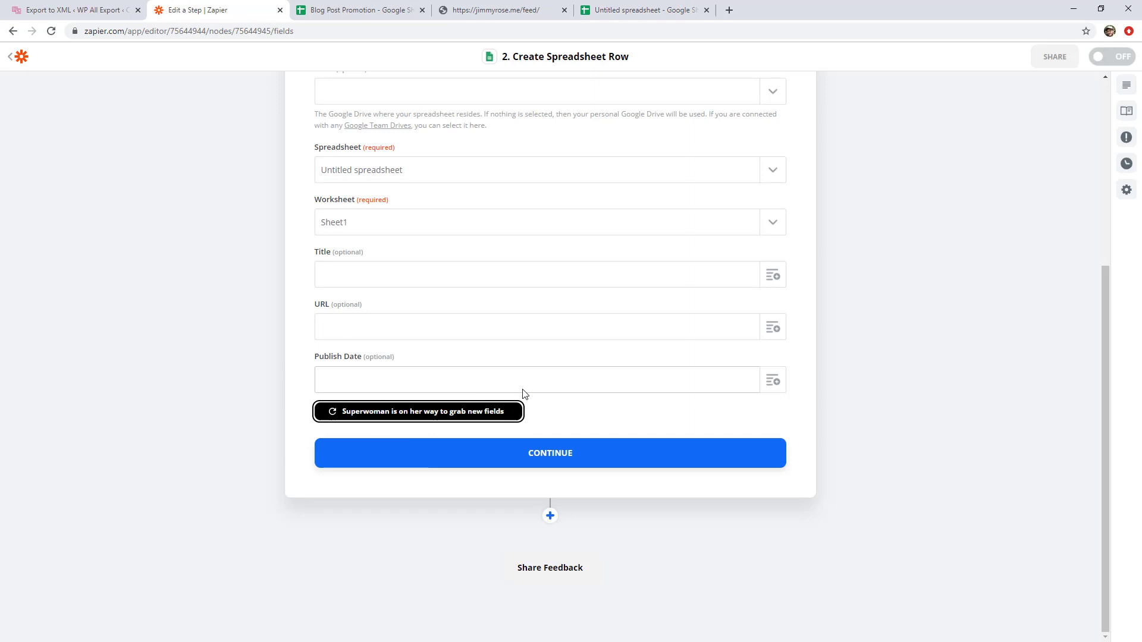
Delete the D1 Test header and refresh the fields so it disappears
left_click(616, 6)
left_click(362, 194)
key("Delete")
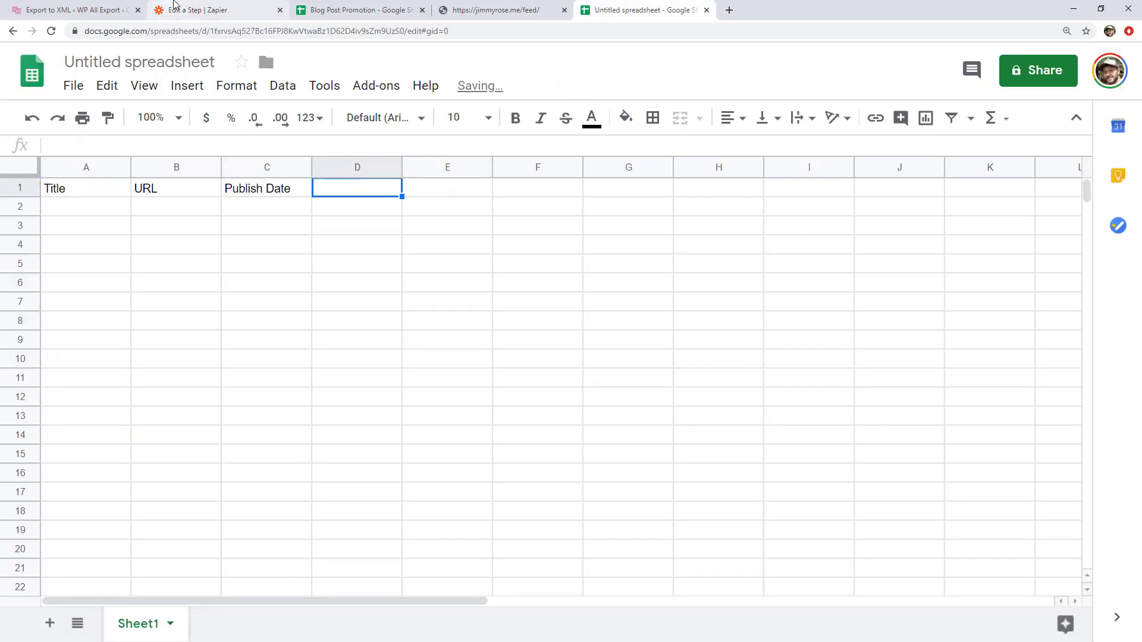
left_click(179, 10)
left_click(399, 463)
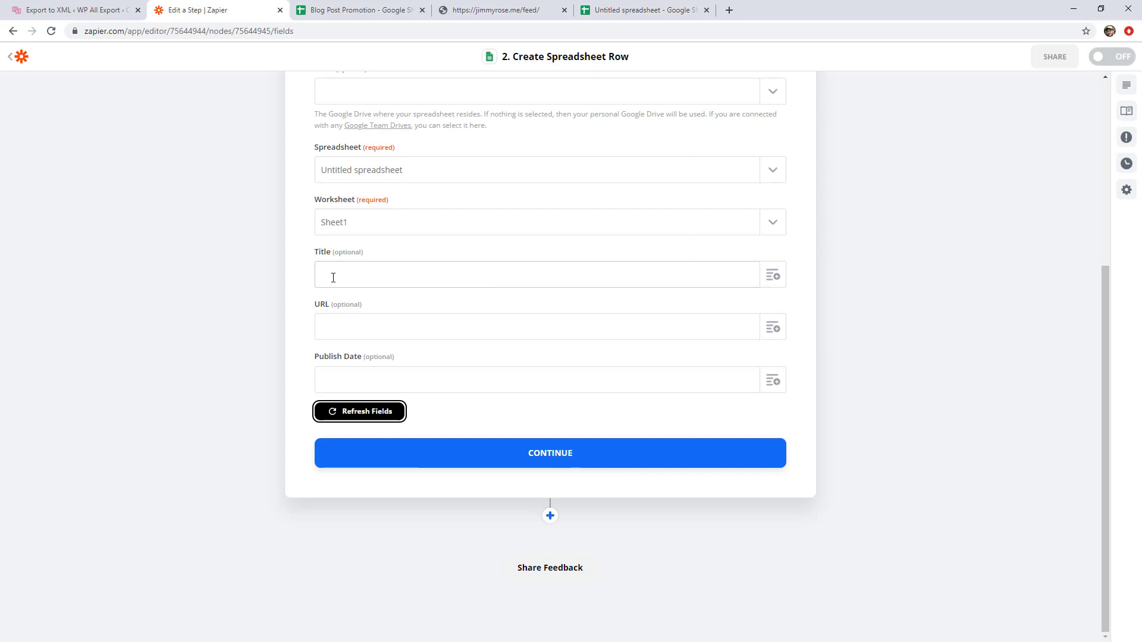
Map Title, URL and Publish Date to the feed's Title, Link and Pub Date, then send a test row
left_click(771, 276)
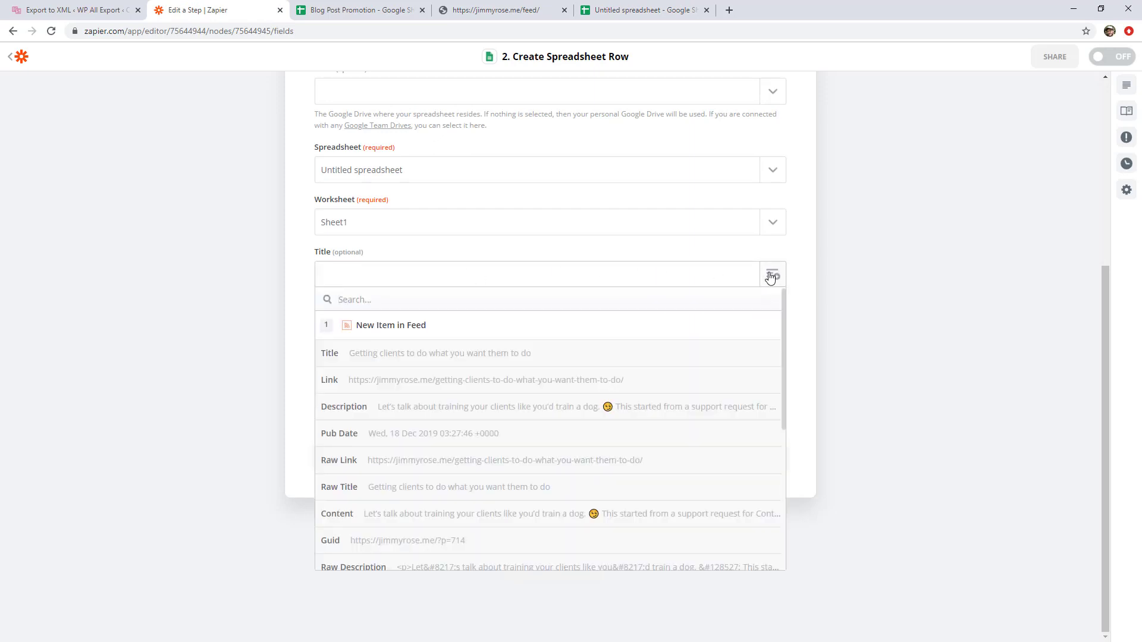
left_click(398, 355)
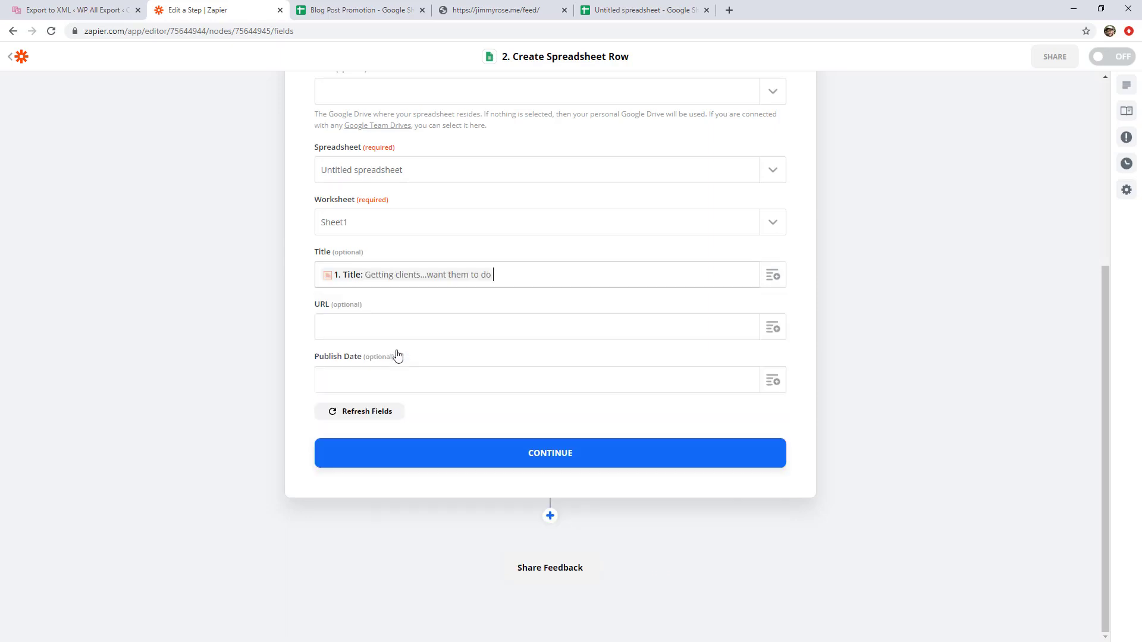
left_click(776, 328)
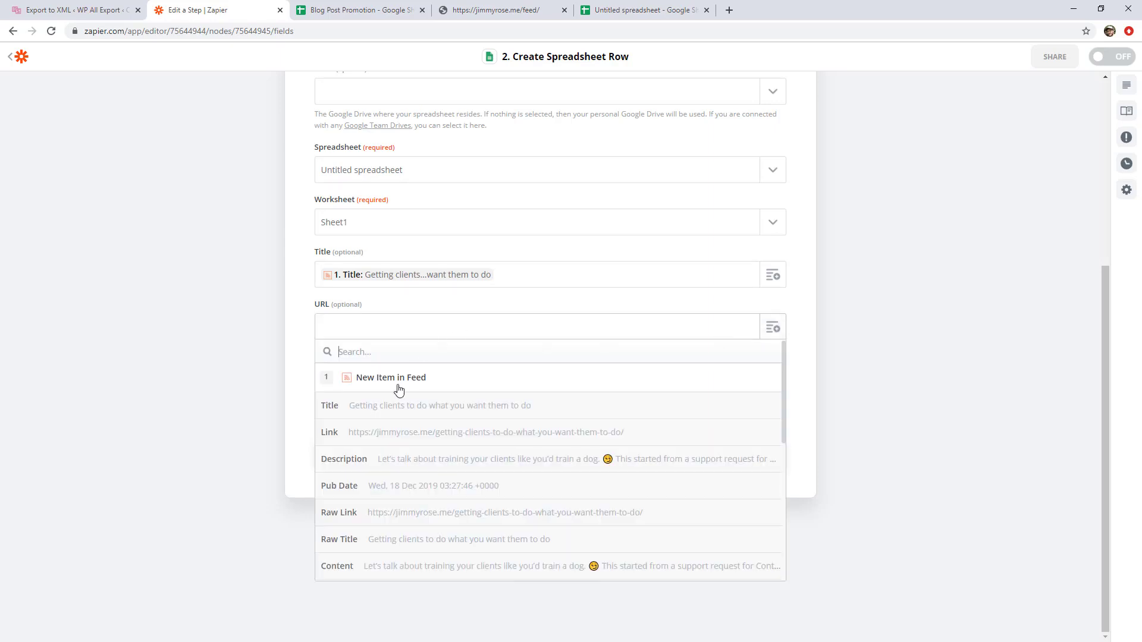
left_click(518, 434)
left_click(772, 380)
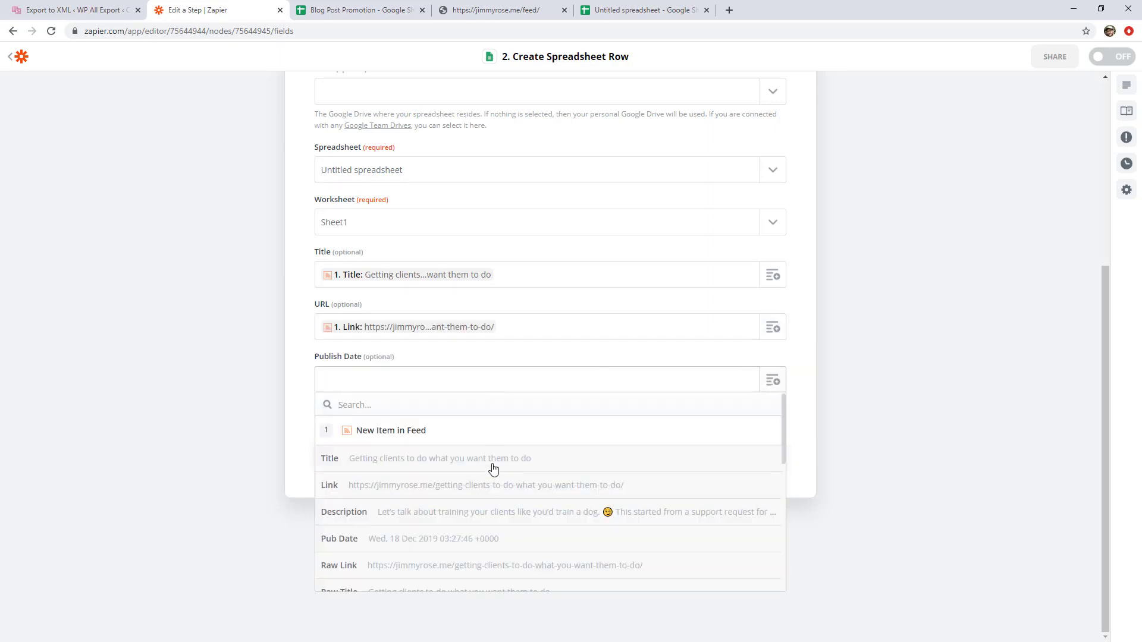
left_click(453, 539)
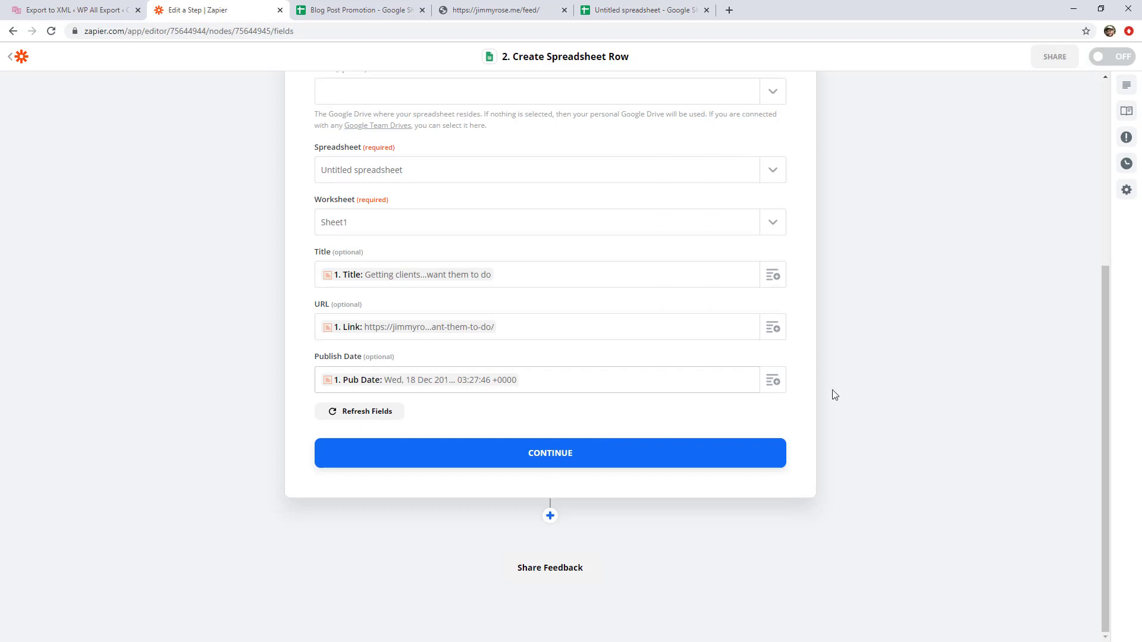
left_click(650, 461)
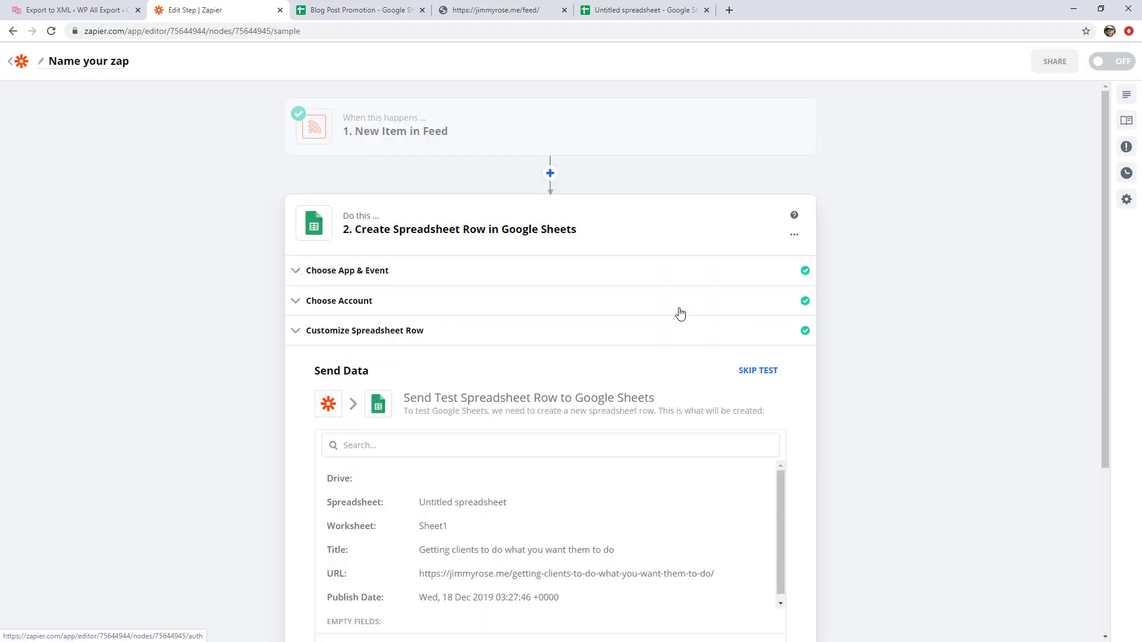
left_click(639, 457)
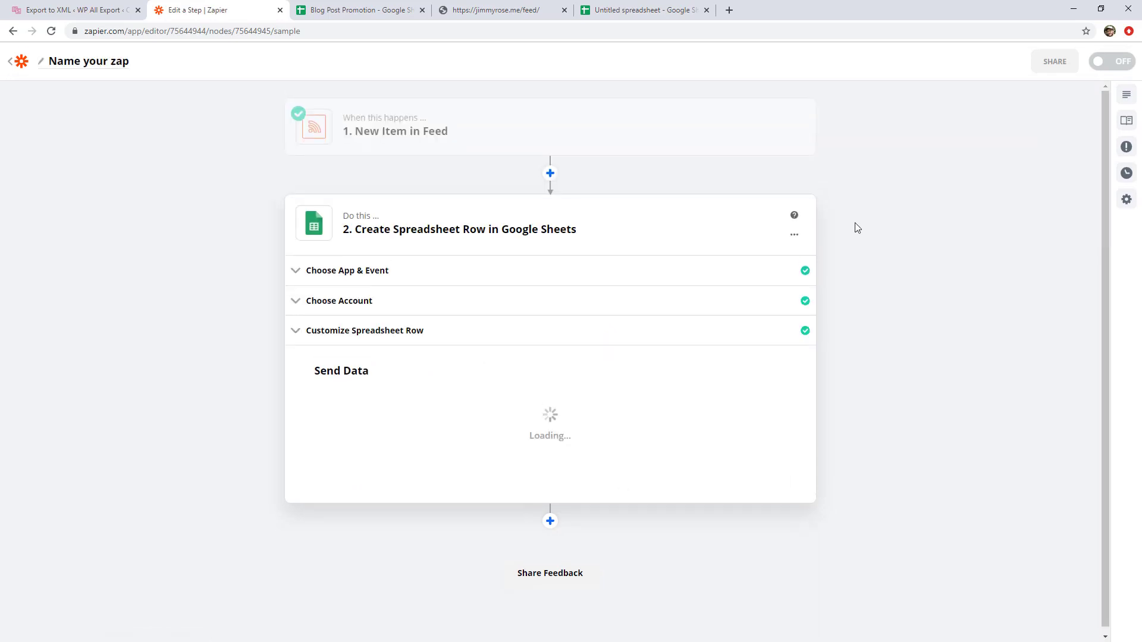
Check the test row in the Untitled spreadsheet and bold the Title, URL and Publish Date headers
left_click(660, 10)
left_click(332, 321)
left_click(89, 208)
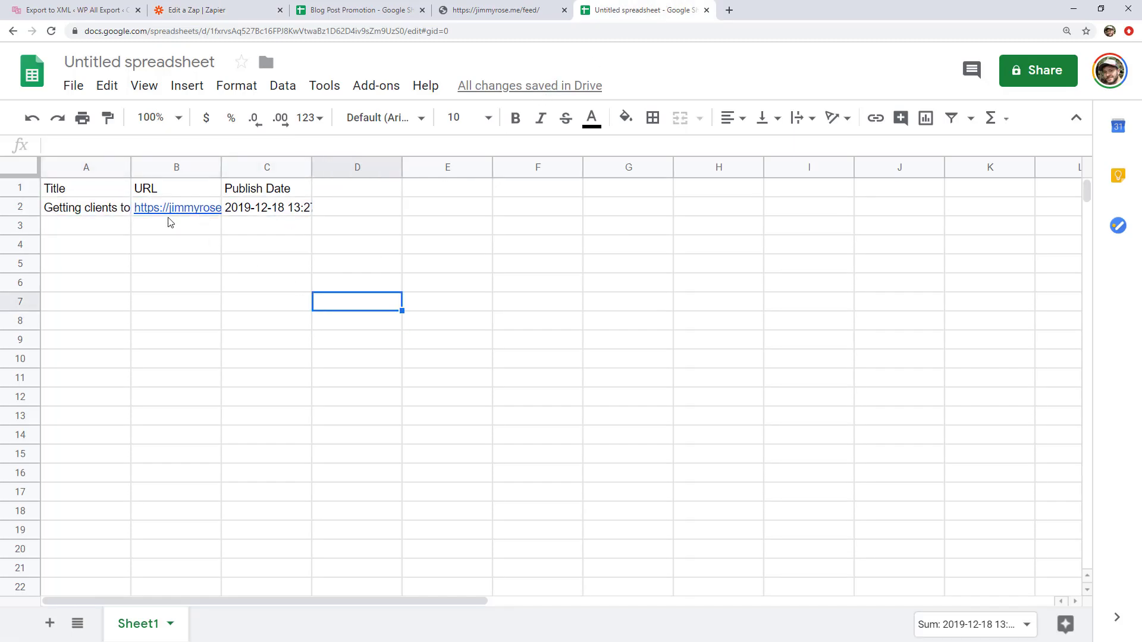
left_click_drag(105, 187, 225, 188)
left_click(361, 336)
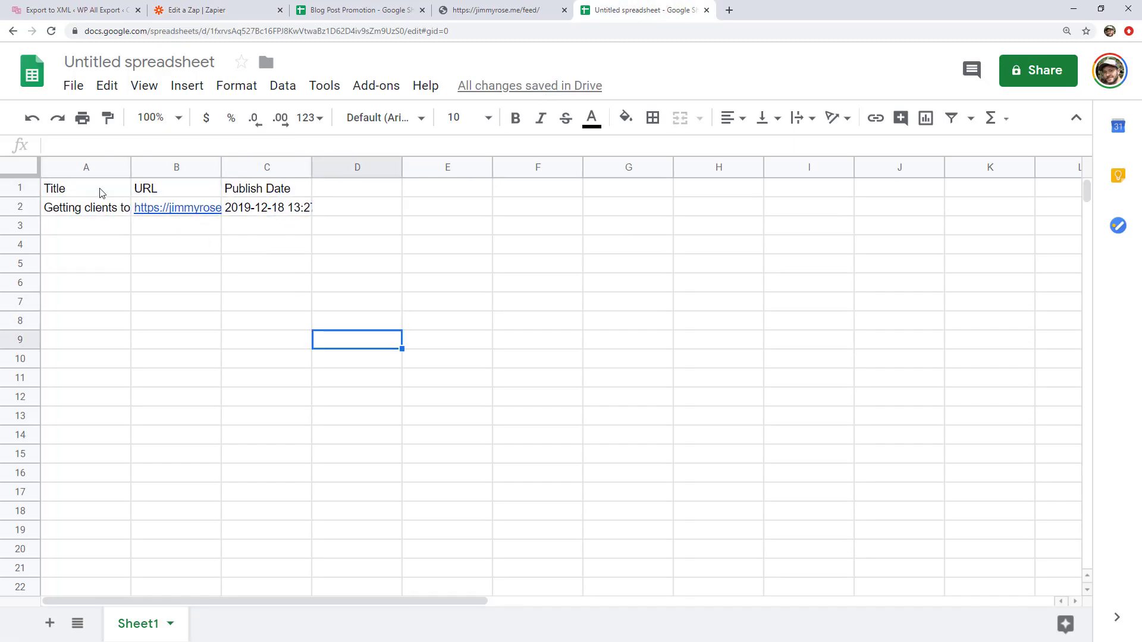
left_click_drag(101, 188, 255, 189)
key("ctrl+b")
left_click(219, 301)
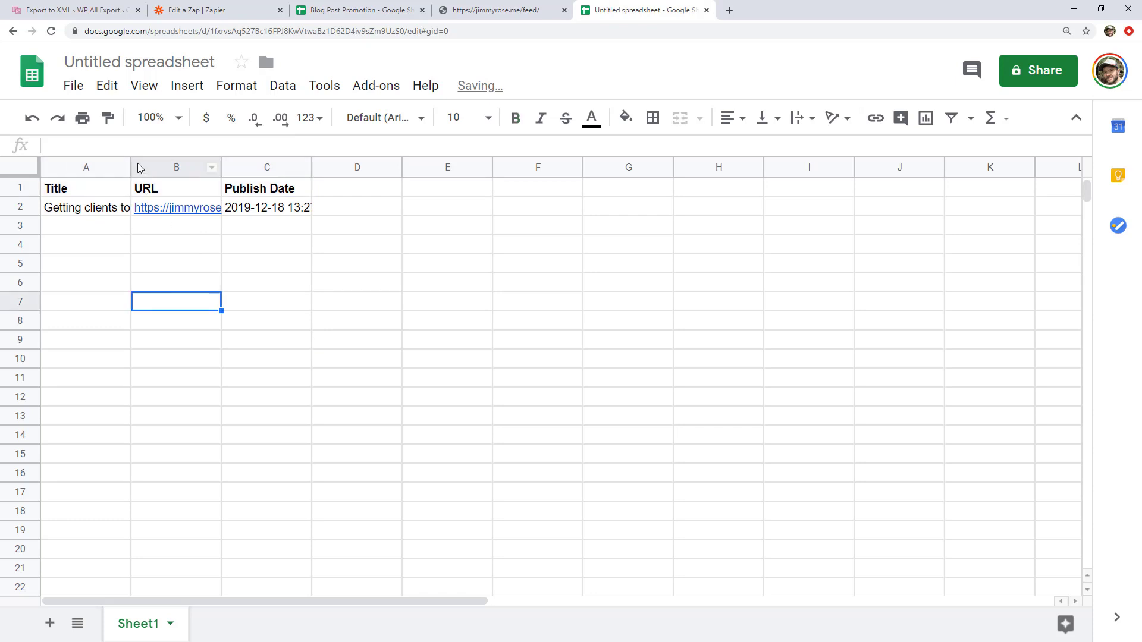
Widen columns A–C to fit their contents and format column C as a plain date
left_click_drag(130, 164, 316, 163)
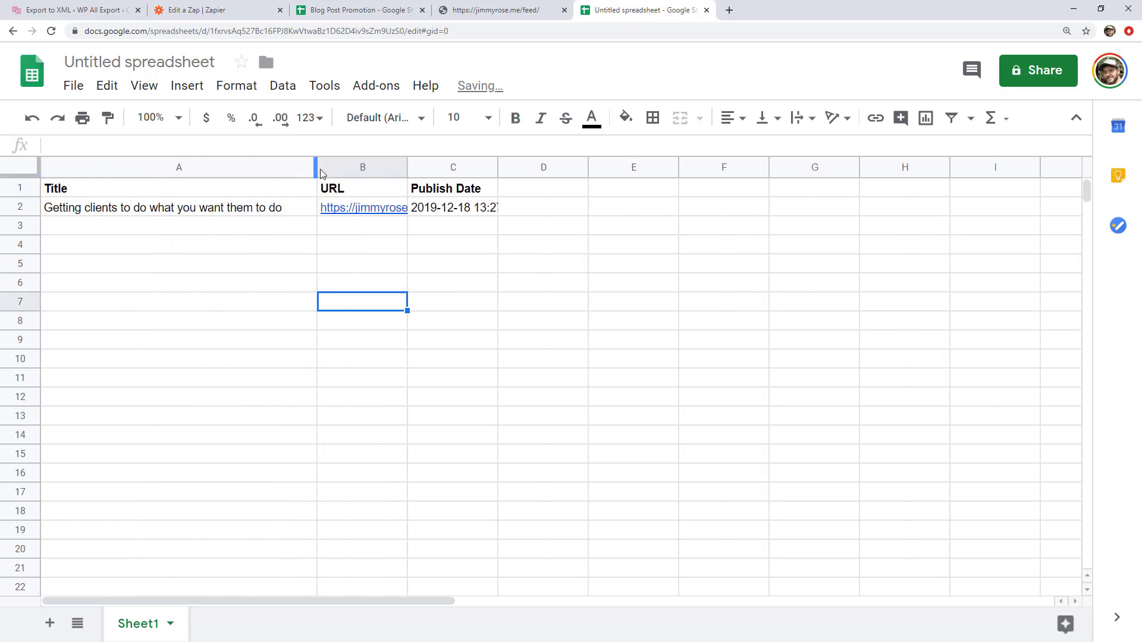
left_click_drag(407, 166, 561, 165)
double_click(662, 166)
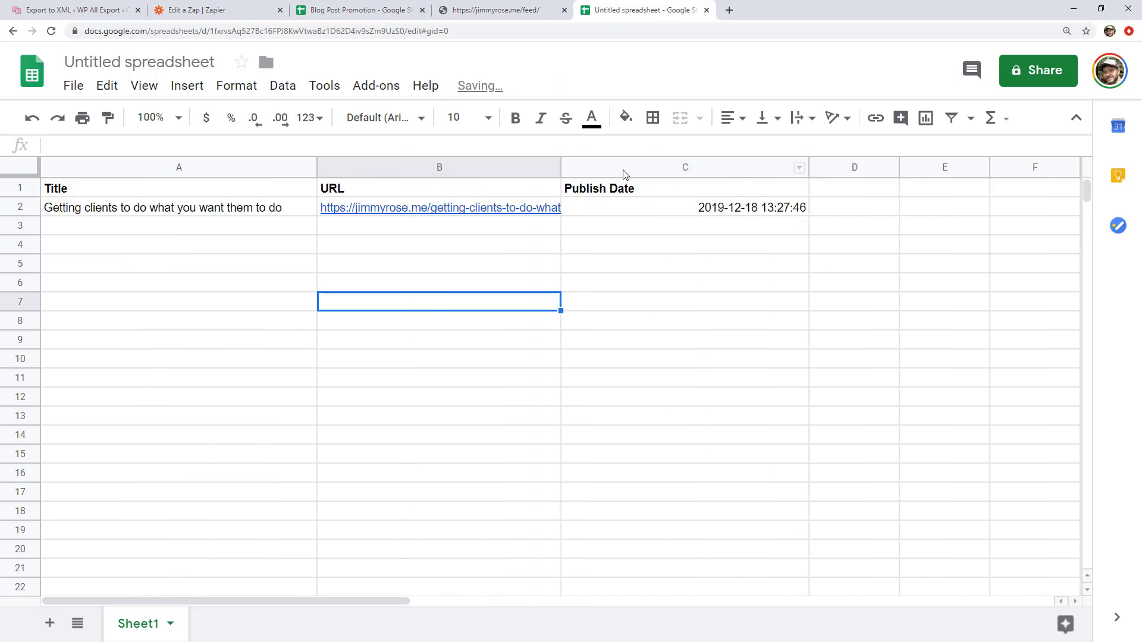
left_click(622, 167)
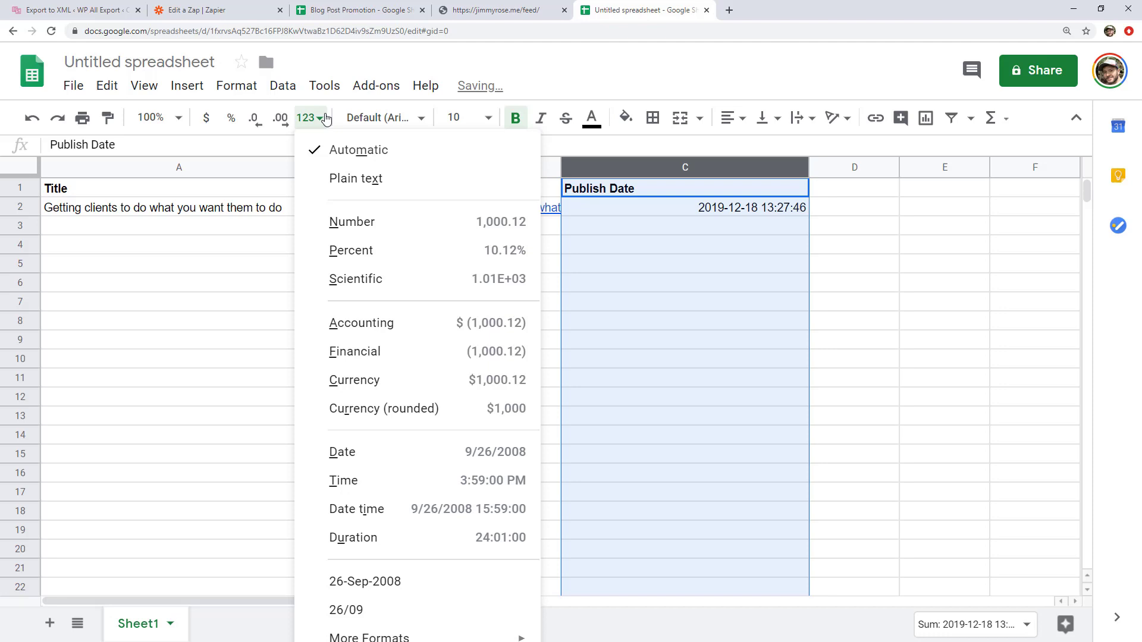
left_click(361, 457)
left_click(855, 312)
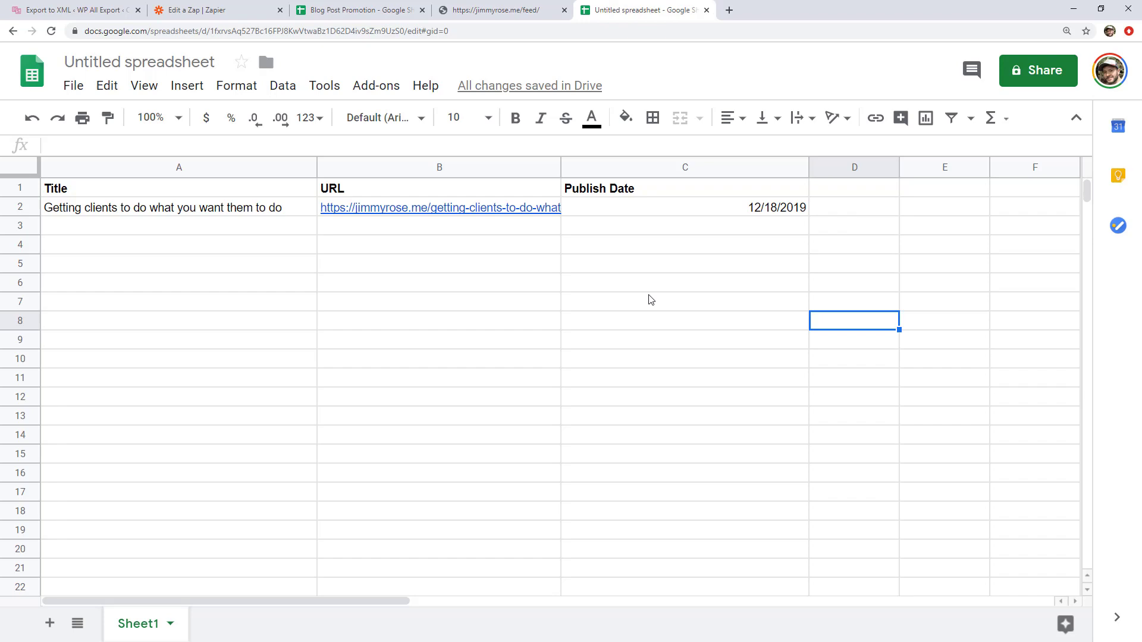
left_click_drag(198, 226, 311, 451)
left_click(324, 436)
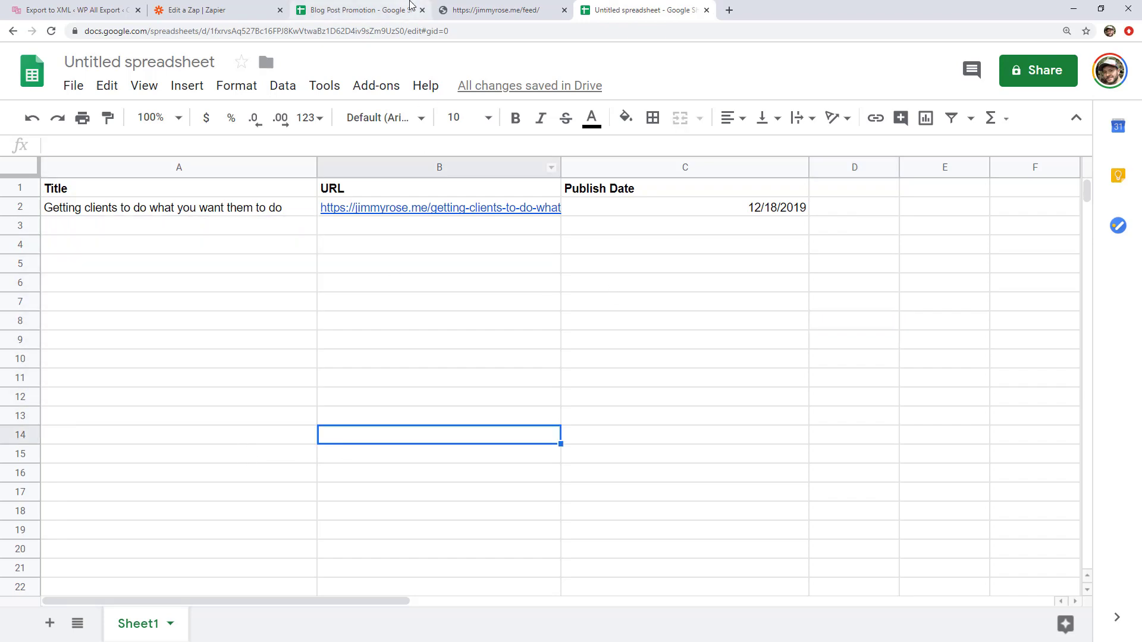
left_click(411, 5)
left_click(155, 346)
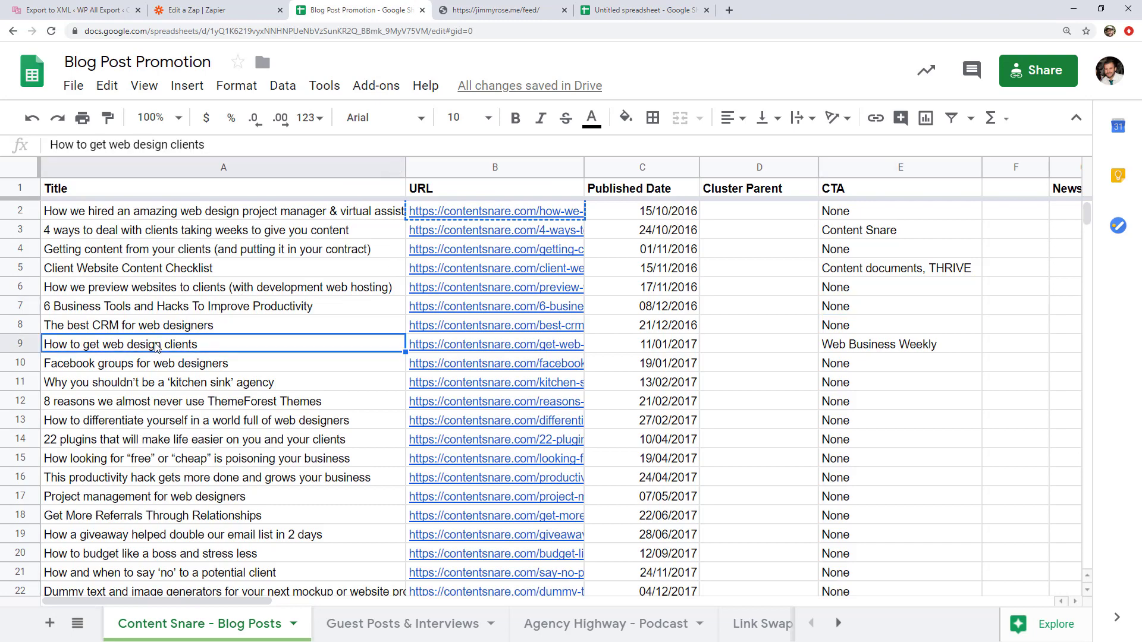
left_click(835, 255)
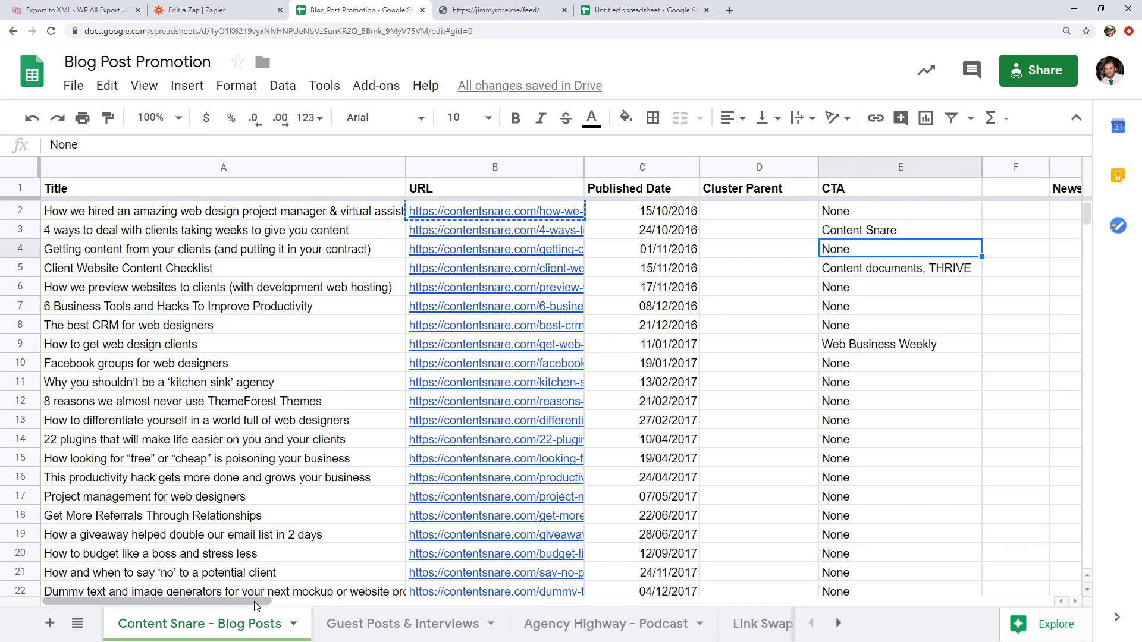
left_click_drag(257, 601, 455, 597)
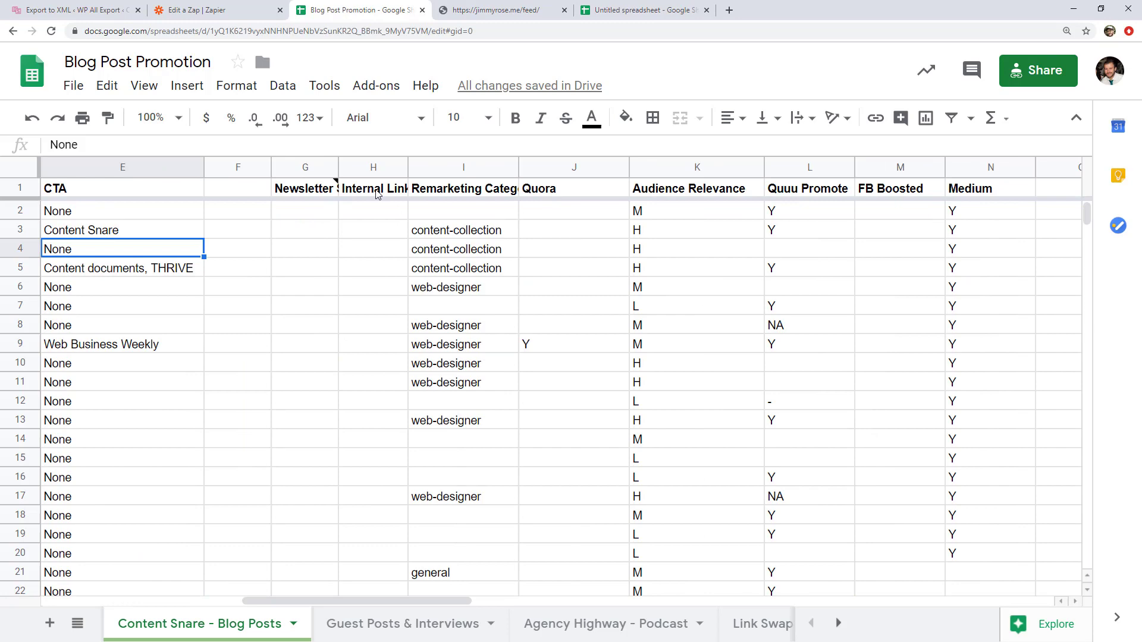
left_click_drag(373, 188, 747, 191)
left_click(696, 477)
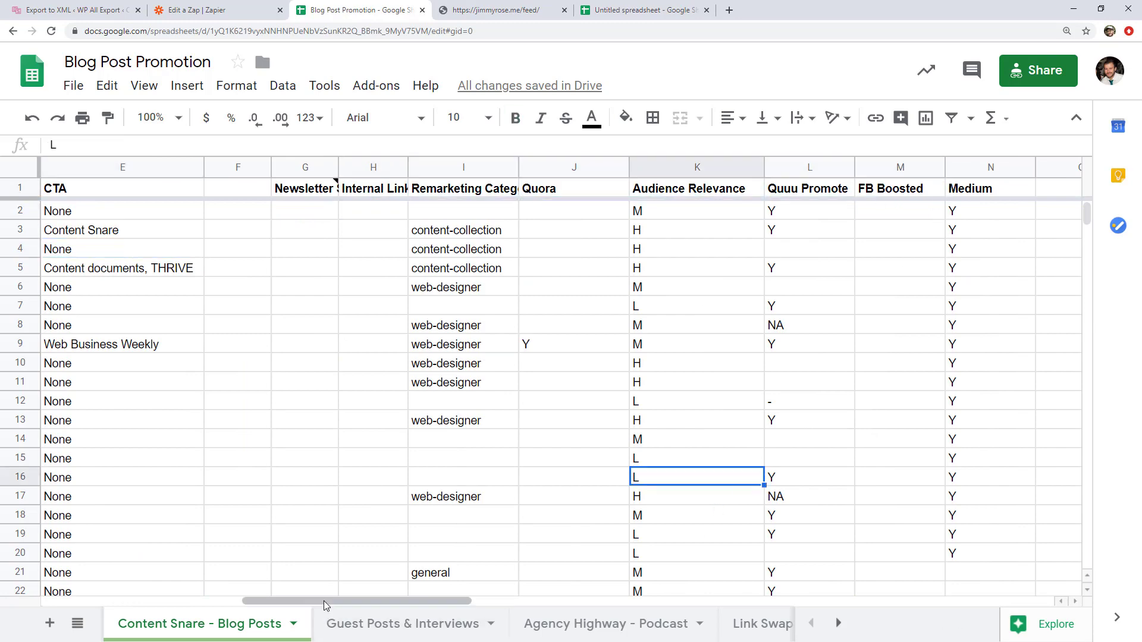
left_click_drag(331, 601, 131, 601)
left_click(205, 364)
left_click(649, 10)
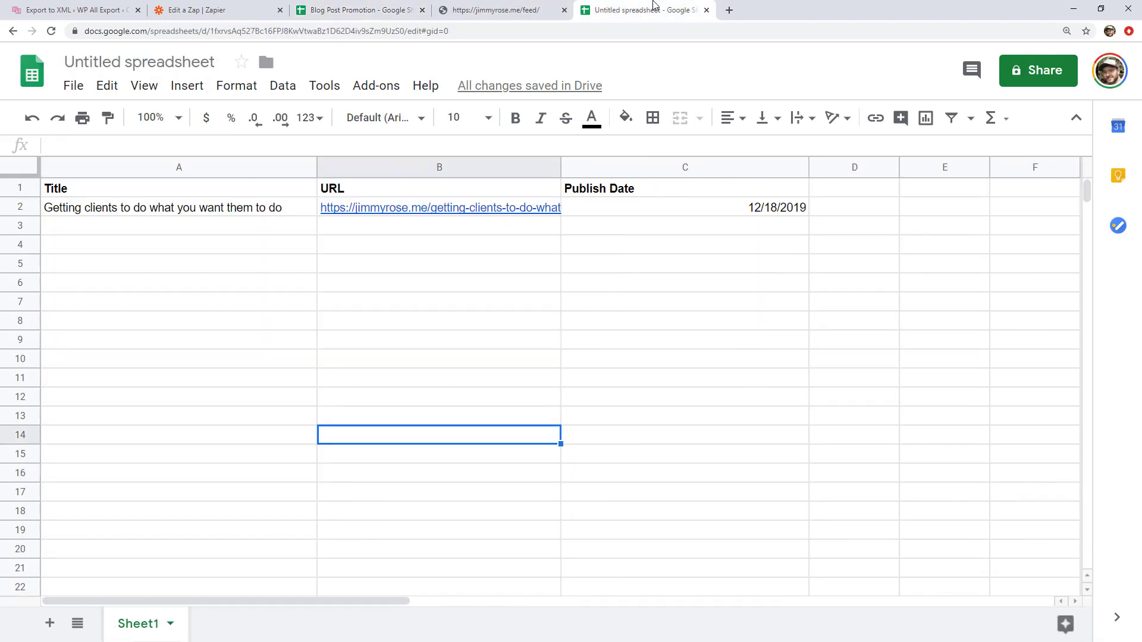
left_click_drag(879, 193, 998, 196)
left_click(999, 197)
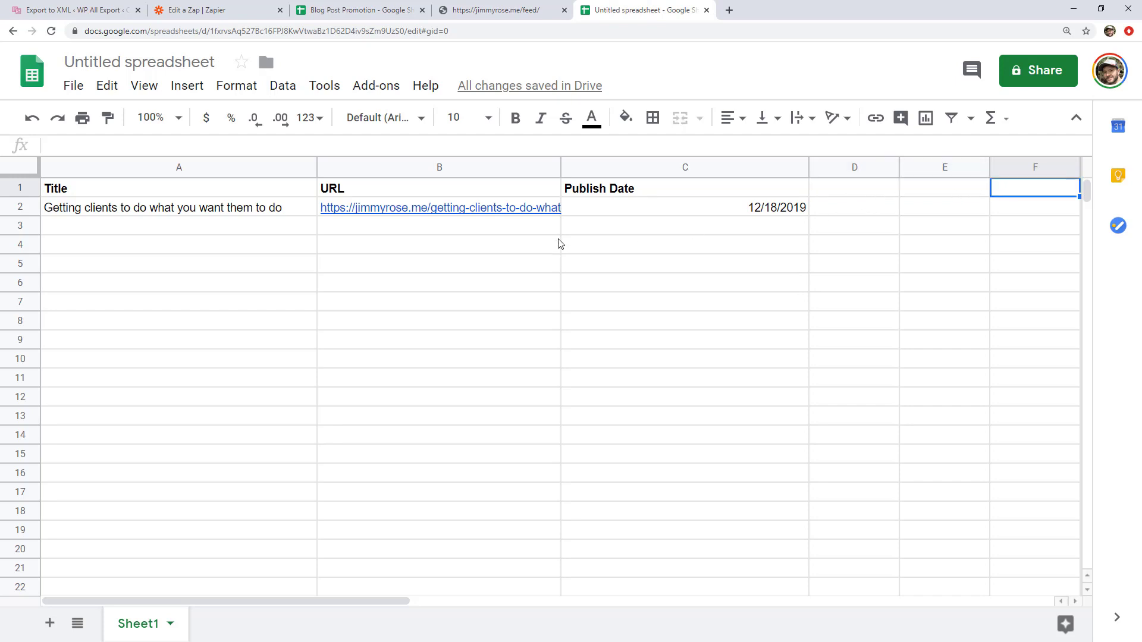
left_click_drag(217, 209, 732, 318)
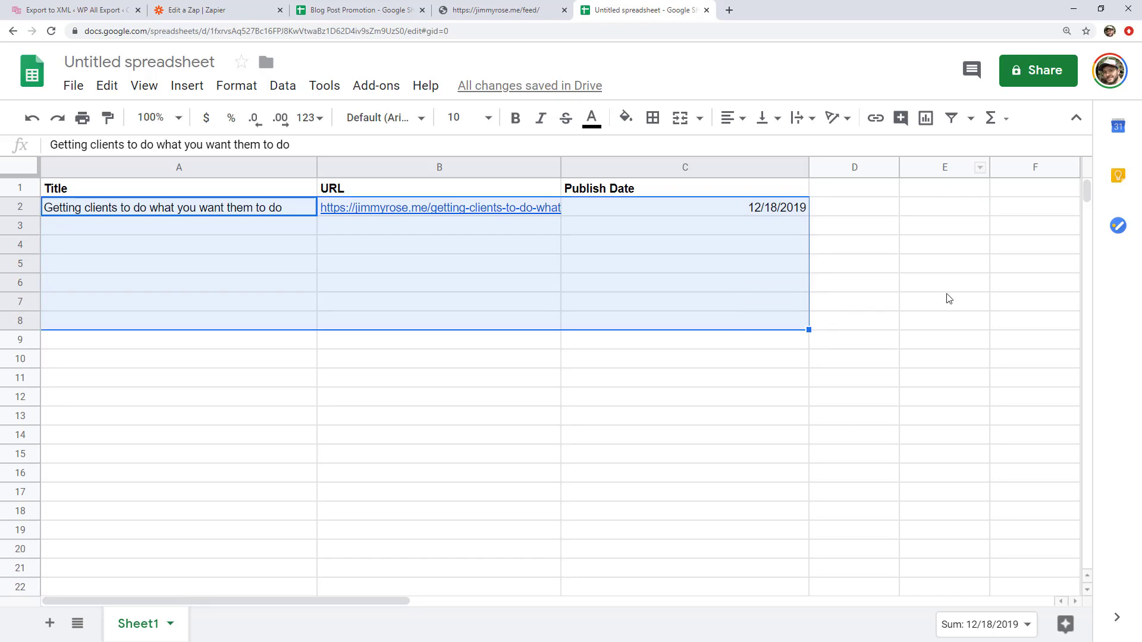
left_click(938, 232)
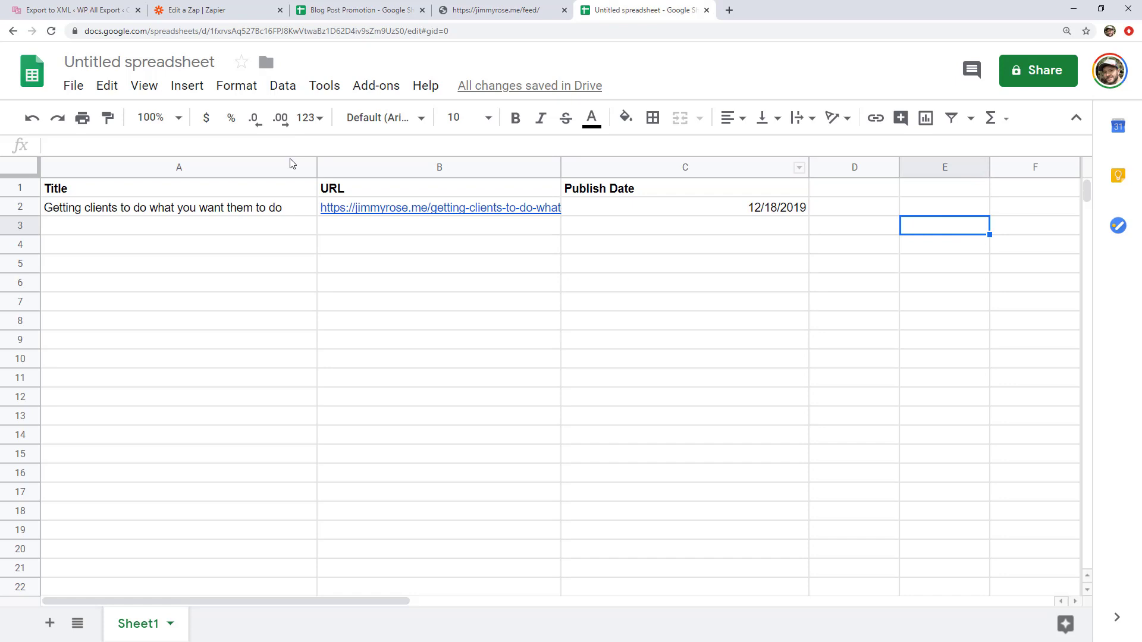
left_click_drag(288, 206, 909, 214)
left_click(913, 215)
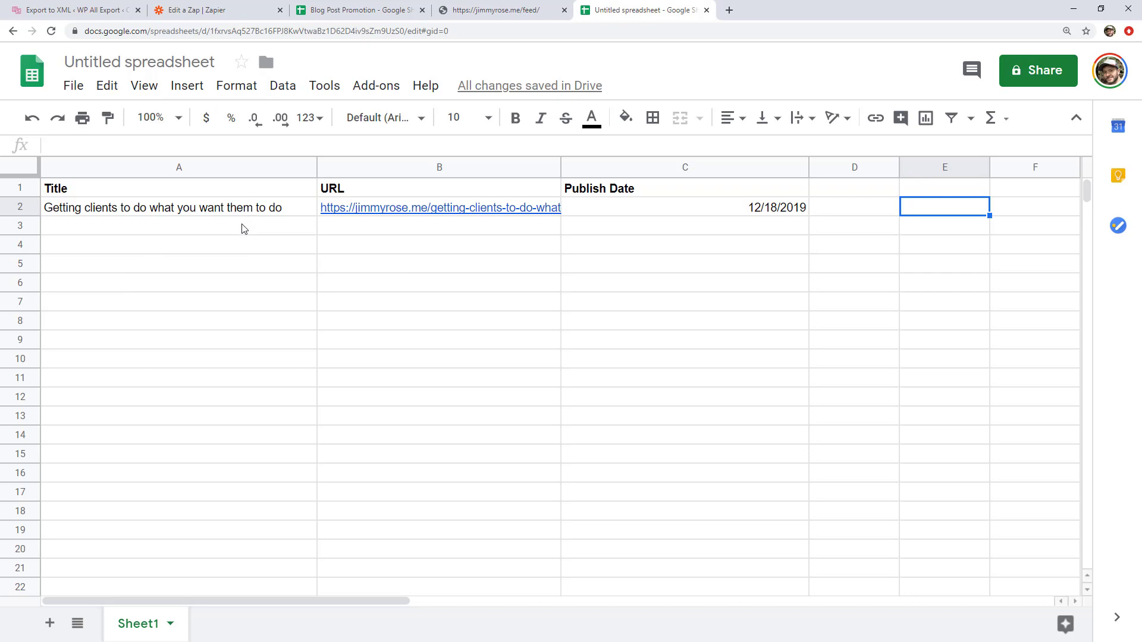
Set WP All Export's post type to Posts, then return to the Untitled spreadsheet
left_click(113, 11)
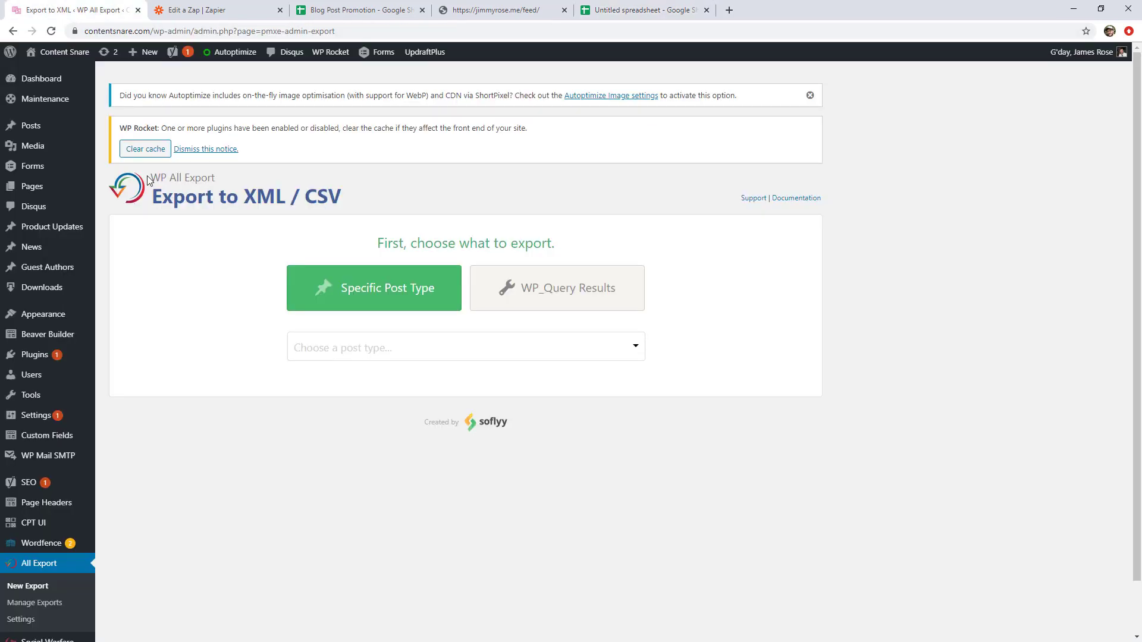
left_click_drag(148, 181, 215, 176)
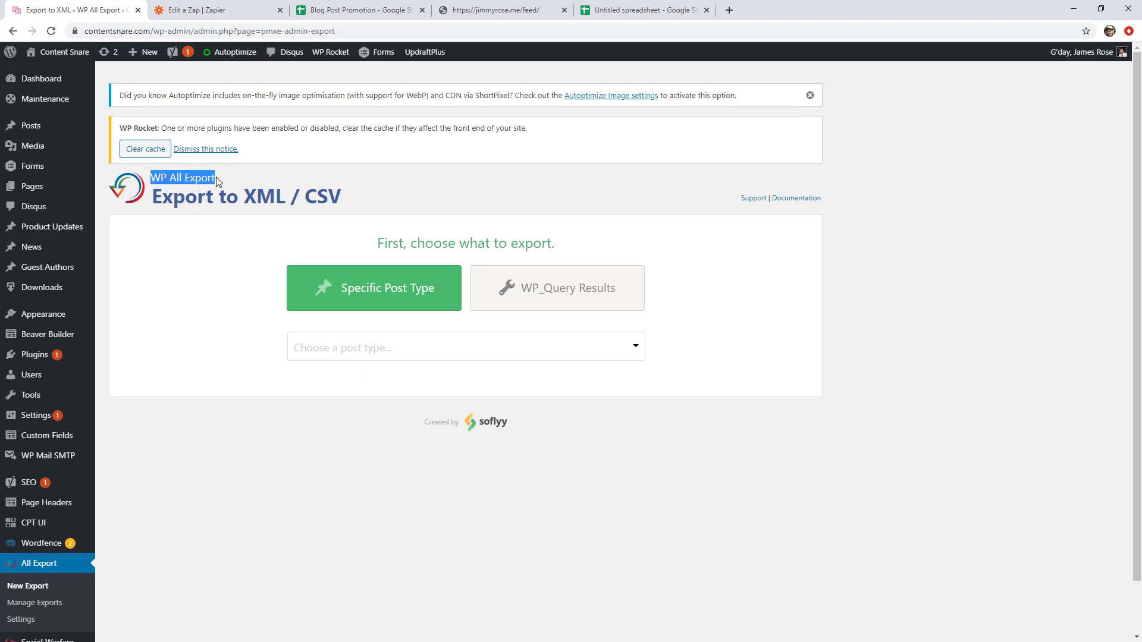
left_click(353, 351)
left_click(332, 399)
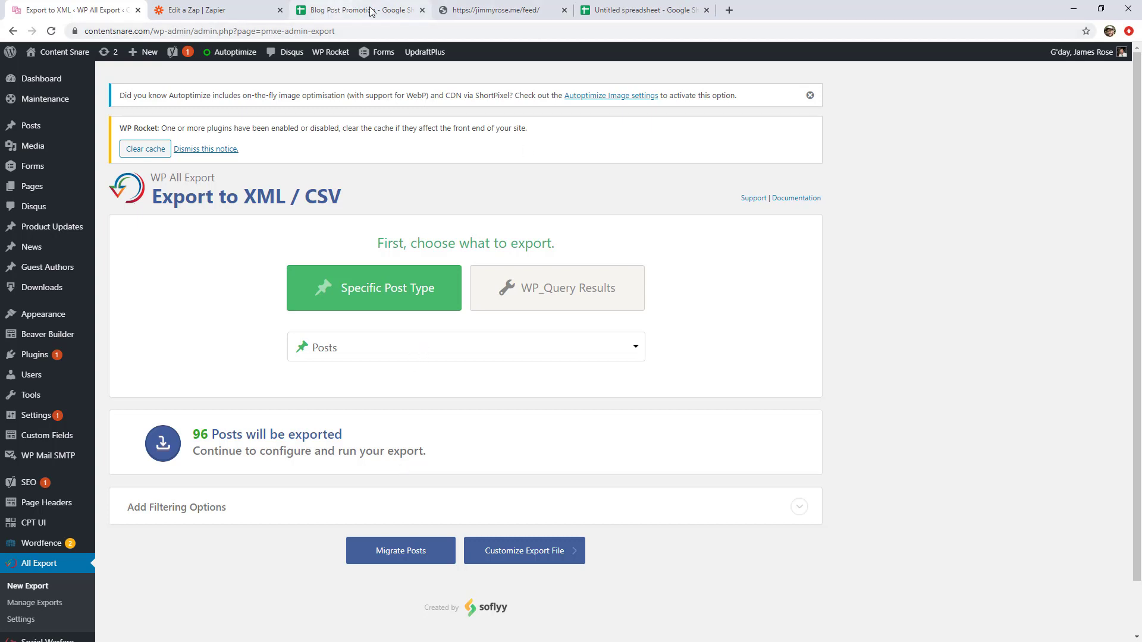
left_click(605, 15)
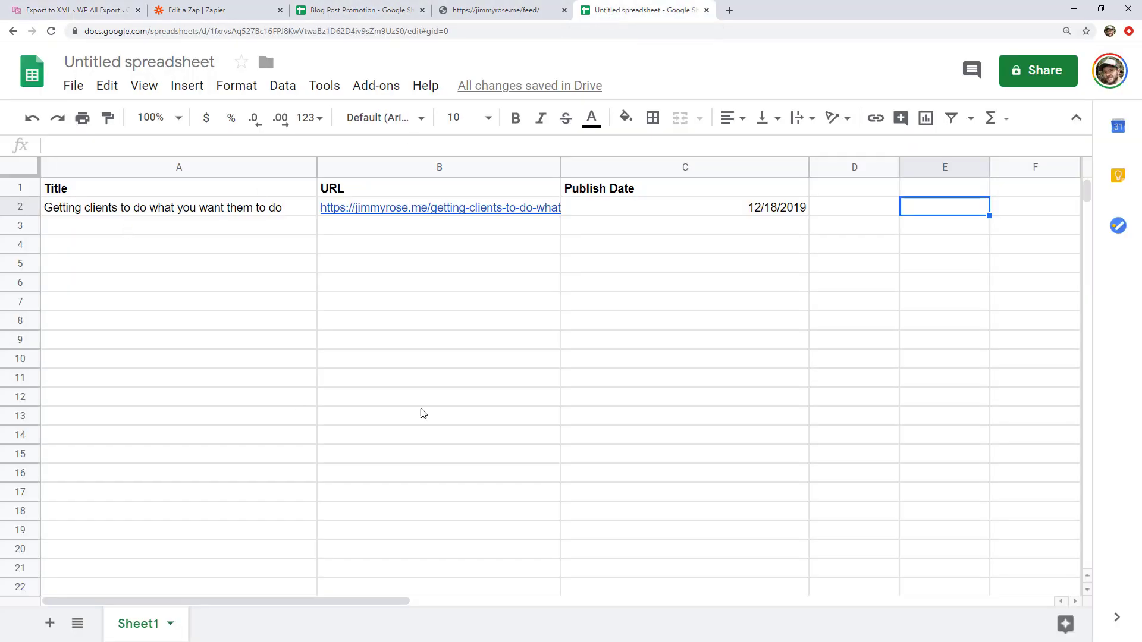
left_click(792, 358)
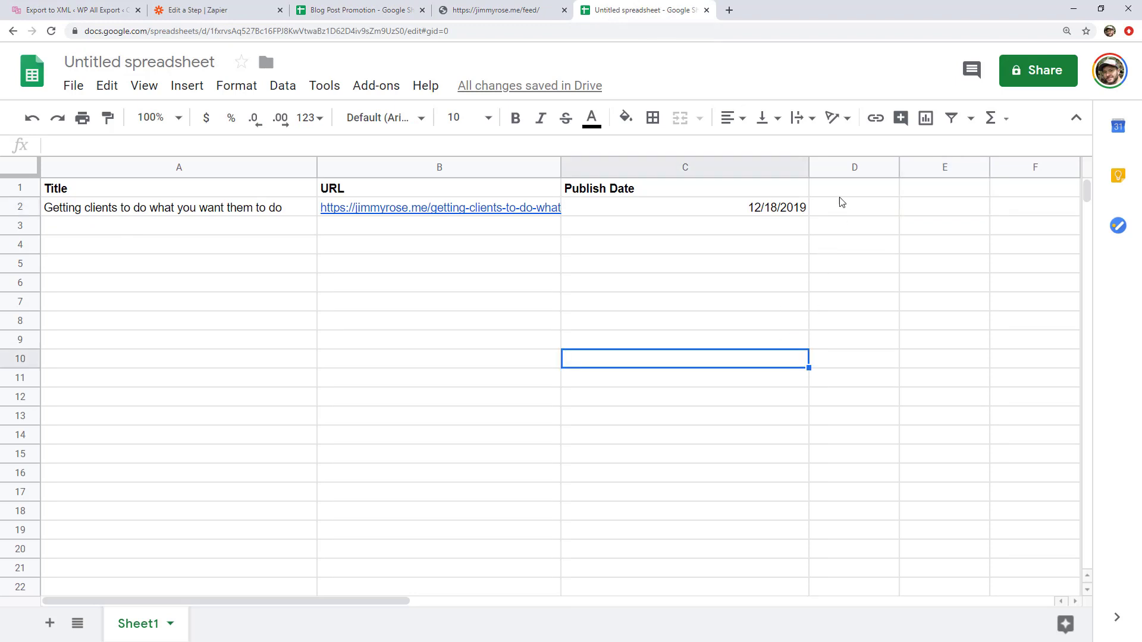
Return to the zap editor and reopen the RSS by Zapier New Item in Feed trigger step
left_click(241, 10)
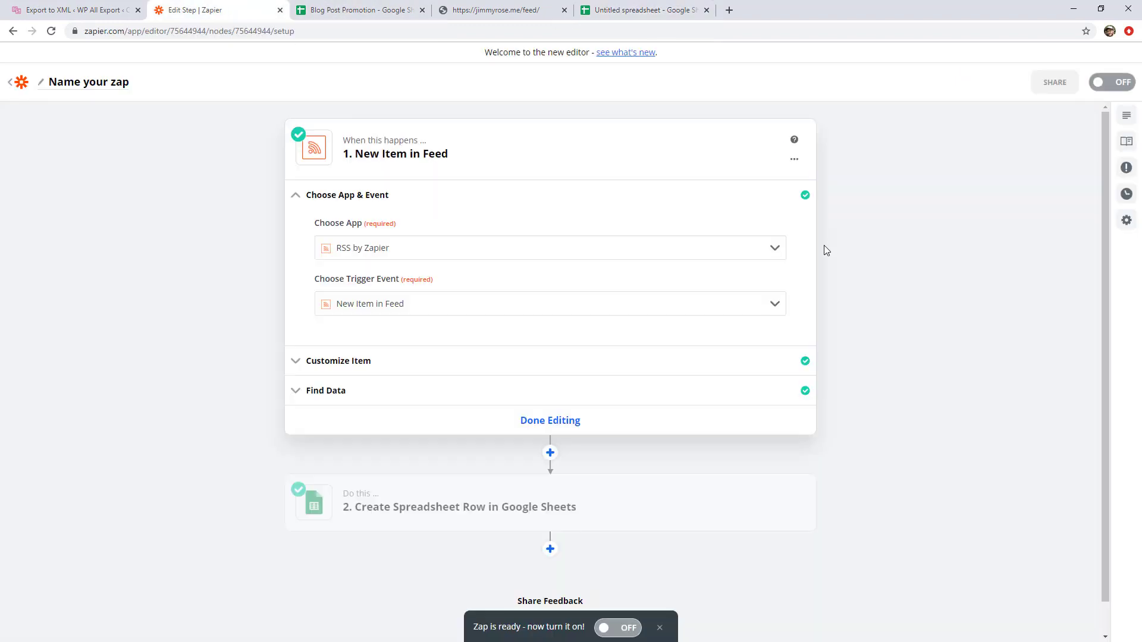
left_click(767, 256)
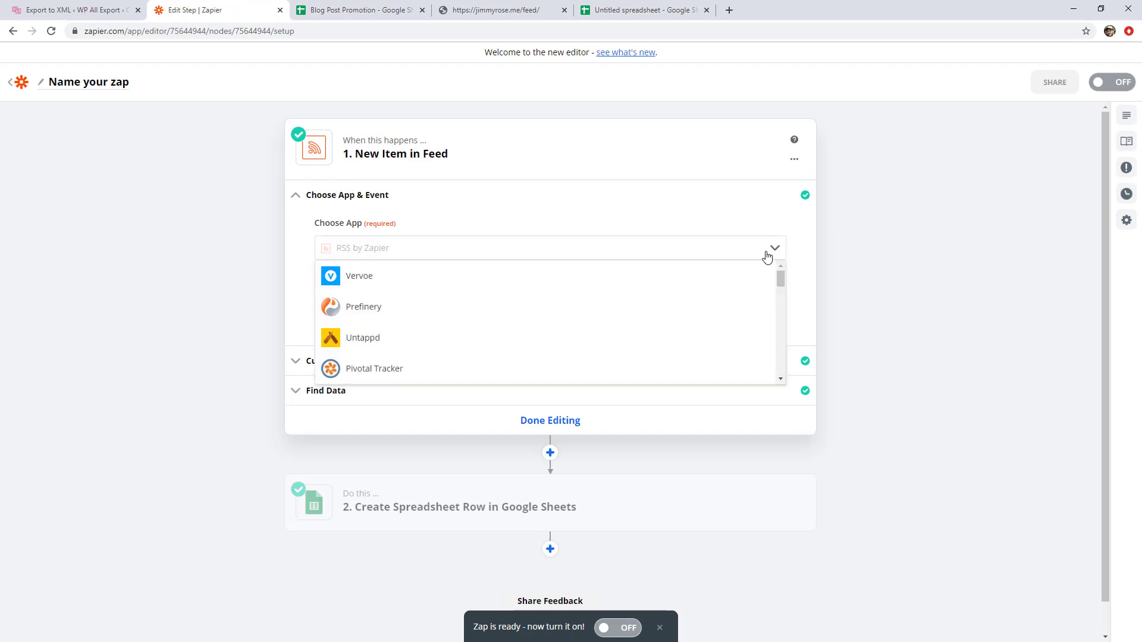
left_click(745, 246)
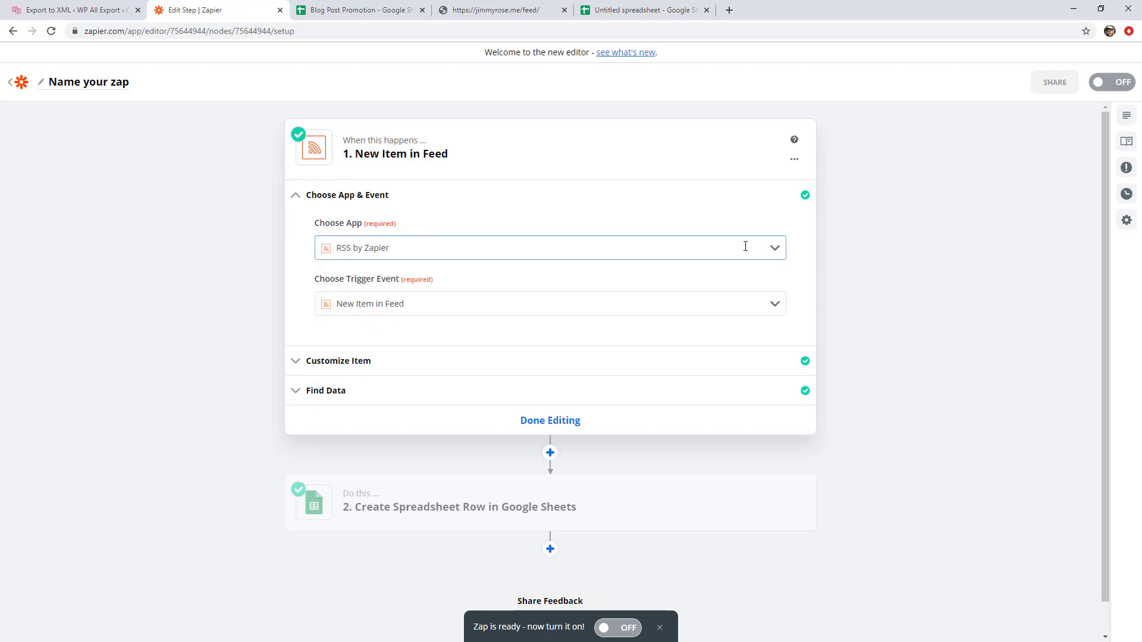